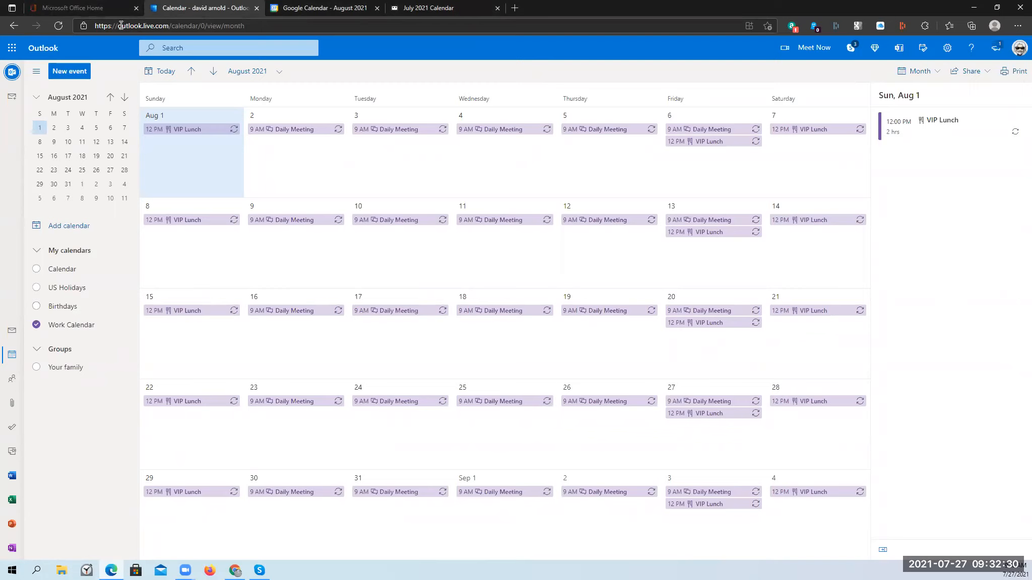
Step: Open the shared calendars settings in Outlook's full calendar settings
left_click_drag(120, 26, 255, 19)
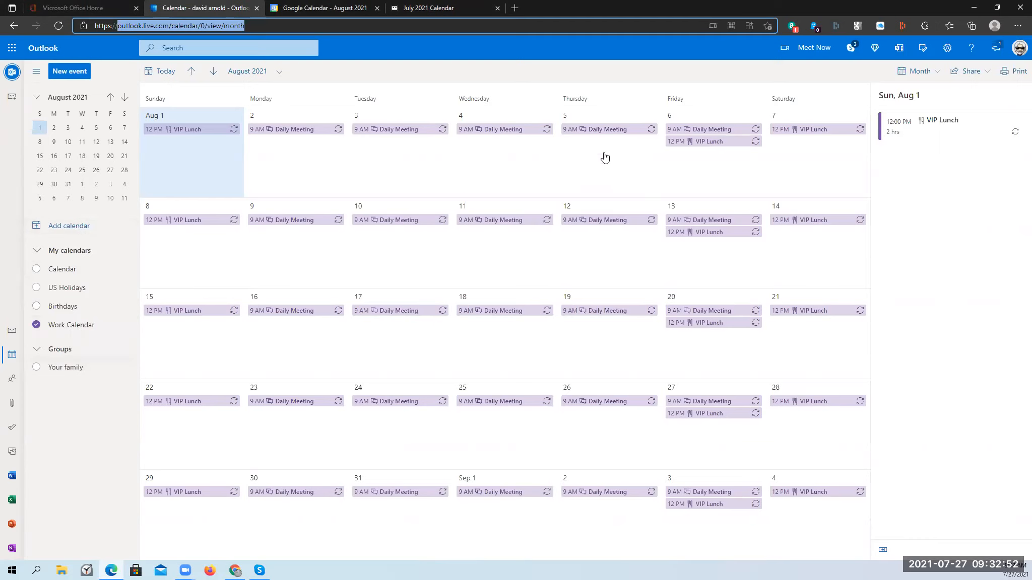
left_click(945, 52)
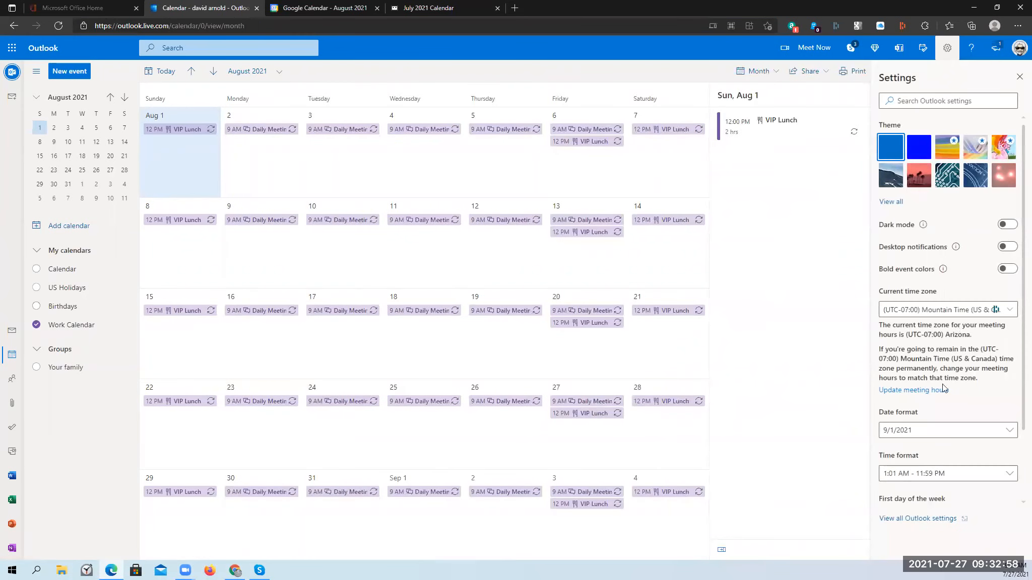
left_click(911, 521)
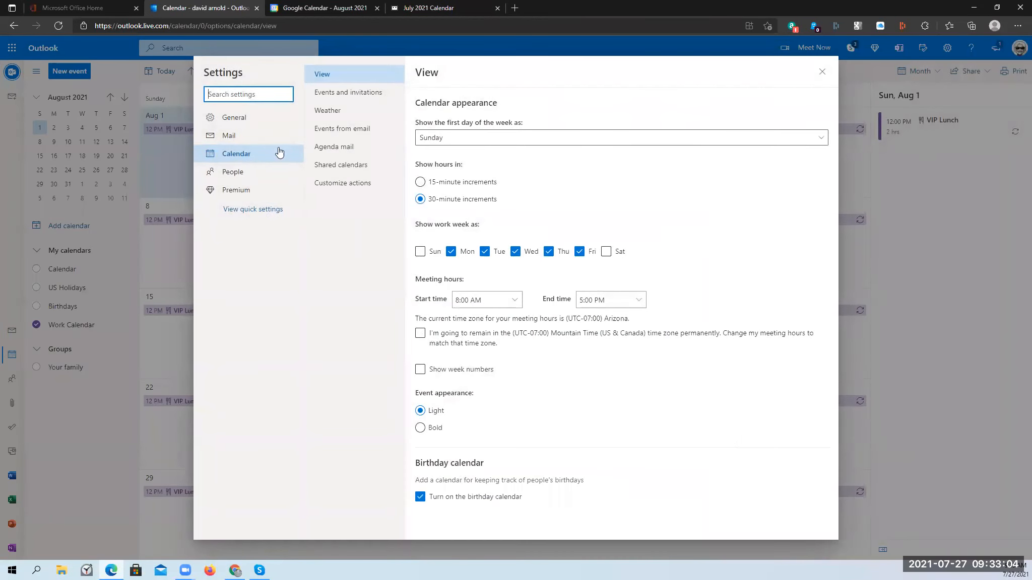
left_click(334, 167)
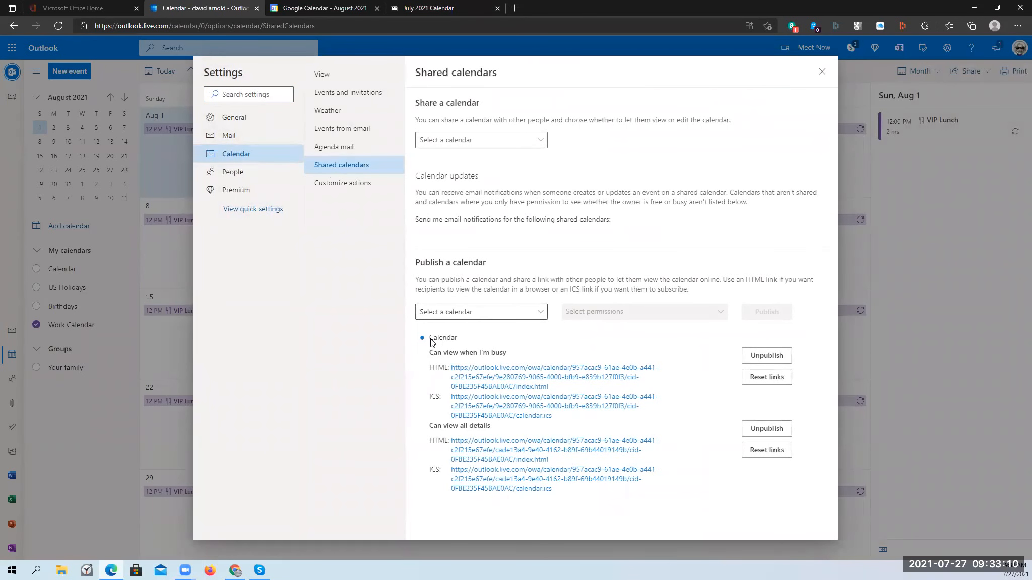
Step: Publish the Work Calendar with the "Can view all details" permission and copy its ICS link
left_click(535, 313)
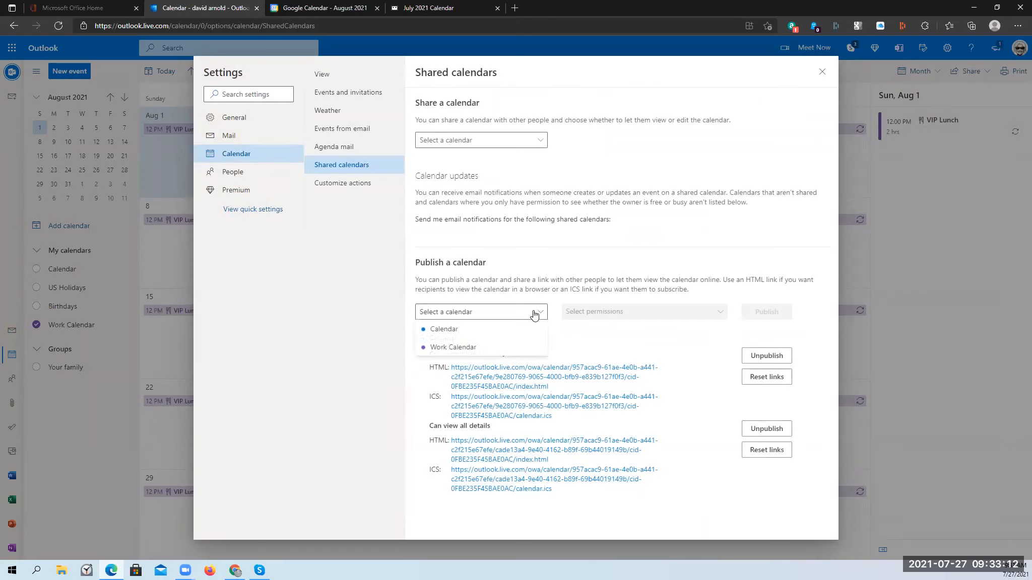
left_click(452, 349)
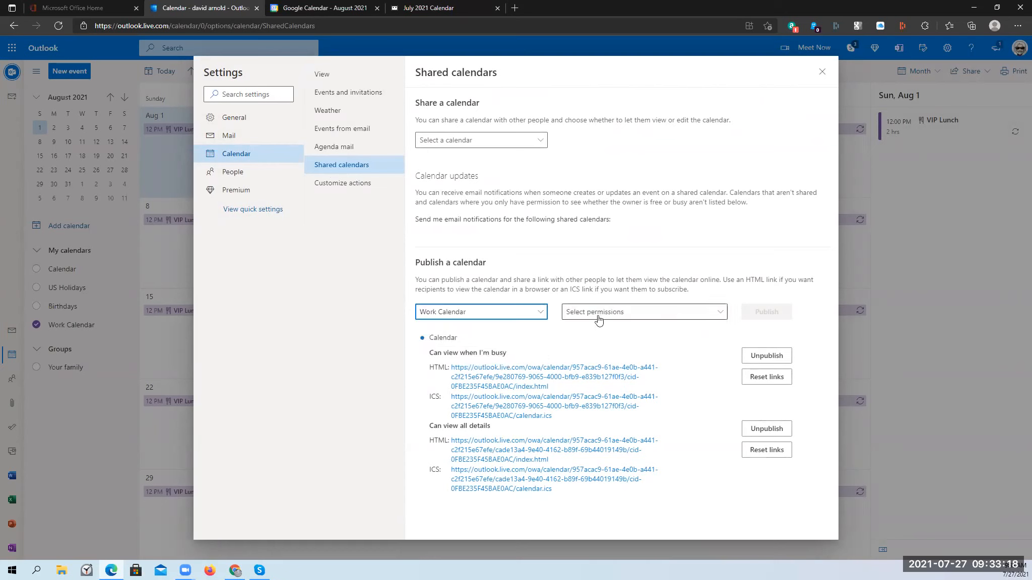
left_click(711, 316)
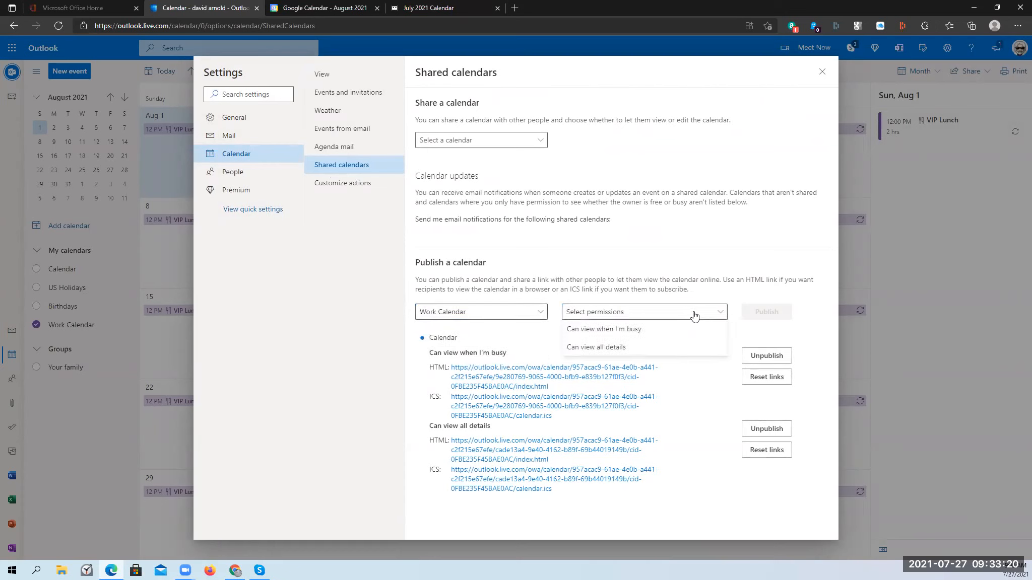
left_click(617, 352)
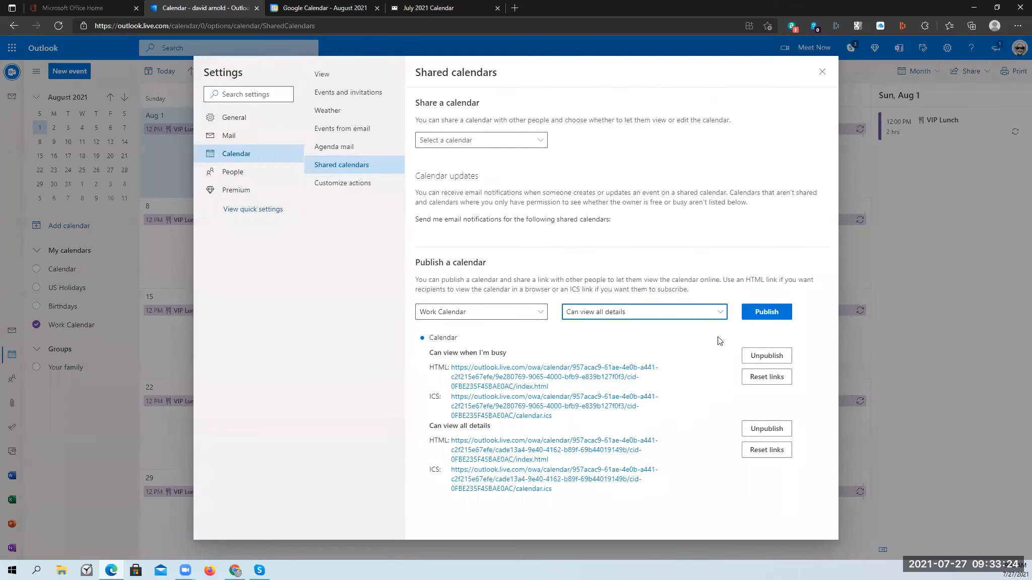
left_click(766, 312)
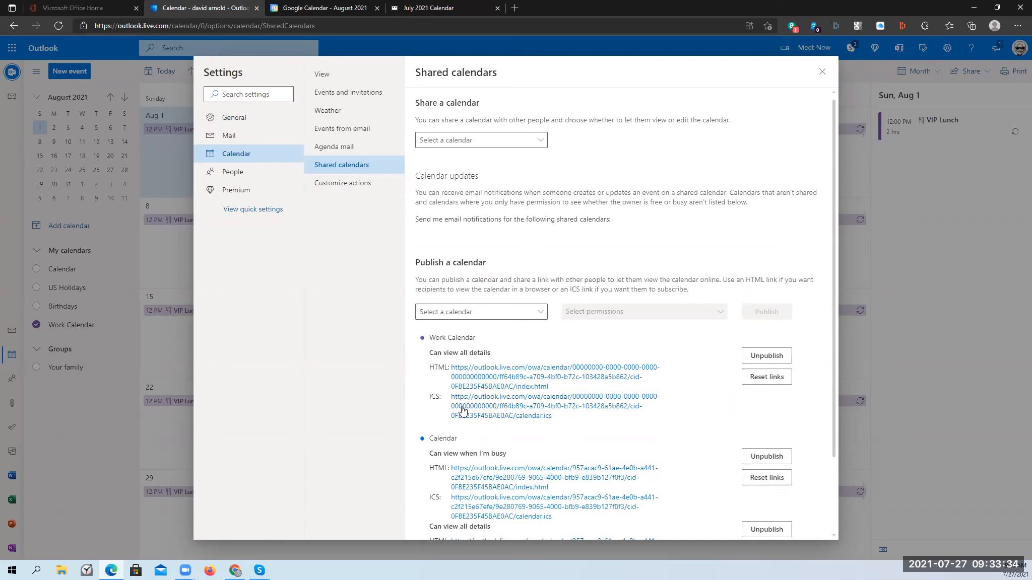
left_click(518, 411)
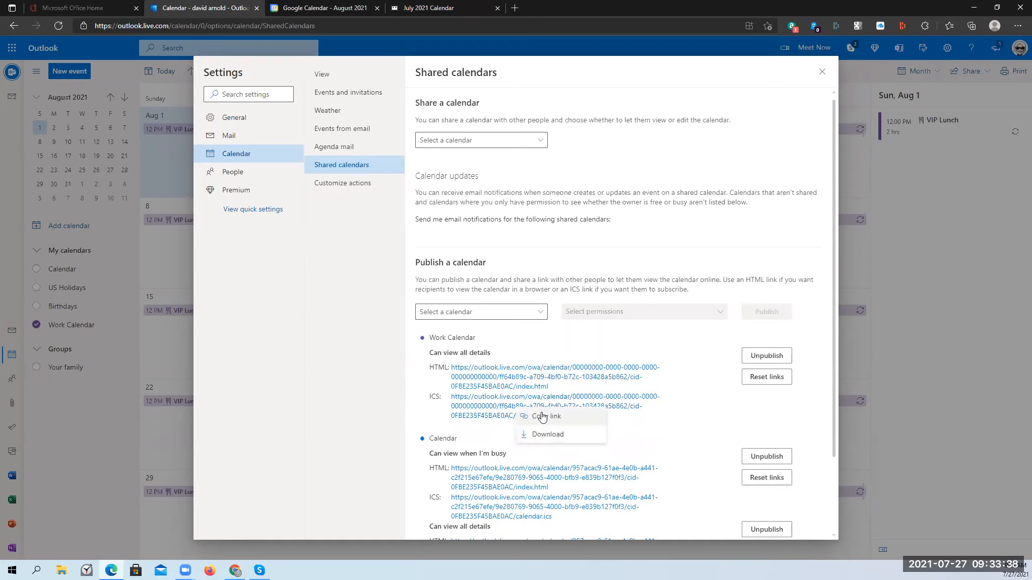
left_click(541, 413)
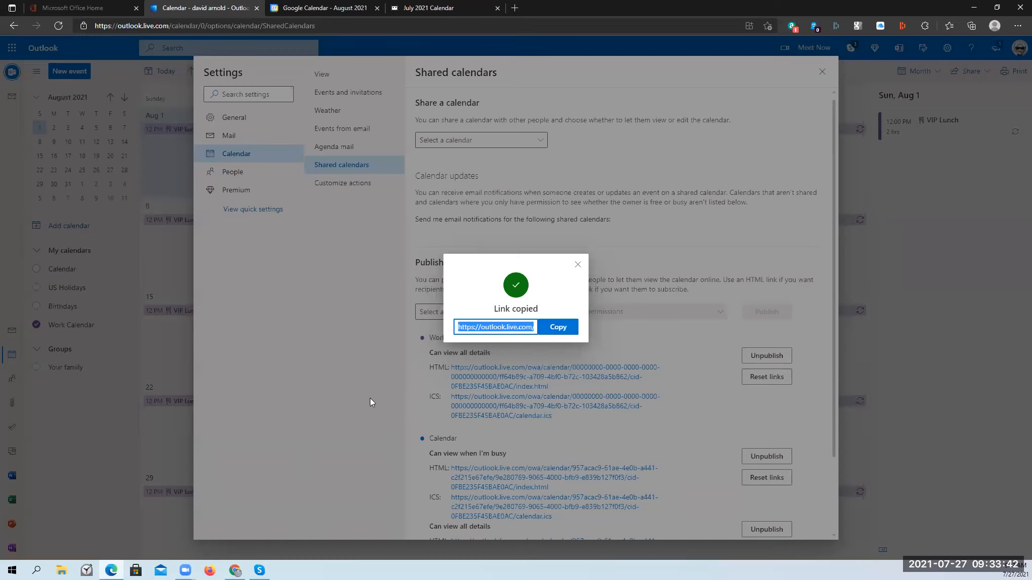
Step: Switch to Workamajig and open the display options of its calendar
left_click(430, 9)
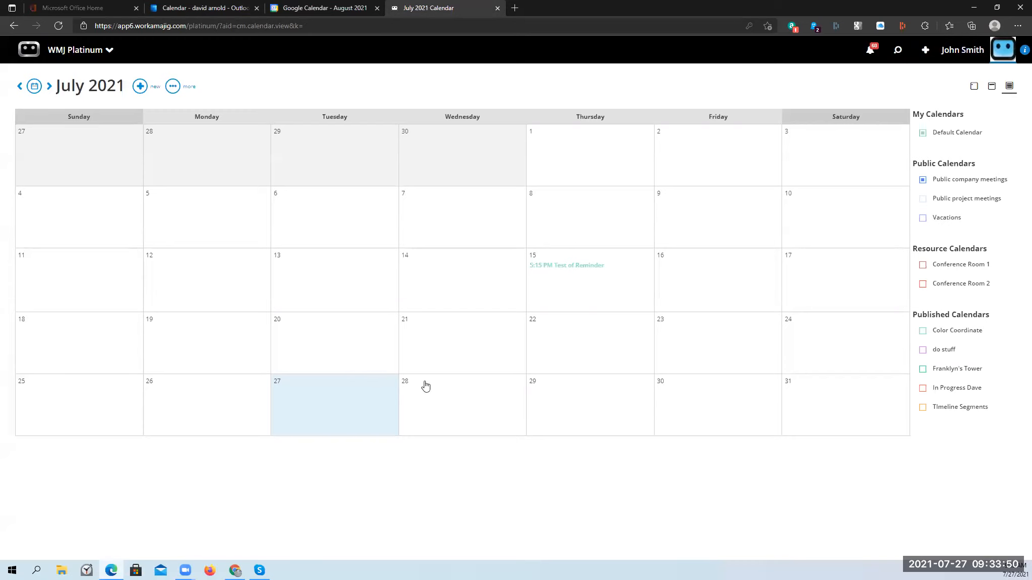
left_click(81, 54)
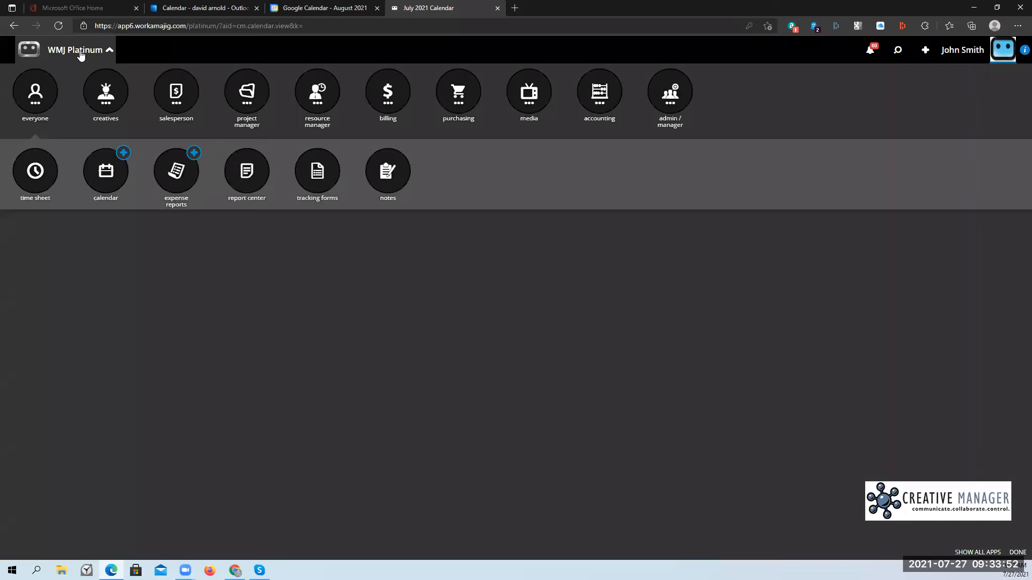
left_click(105, 174)
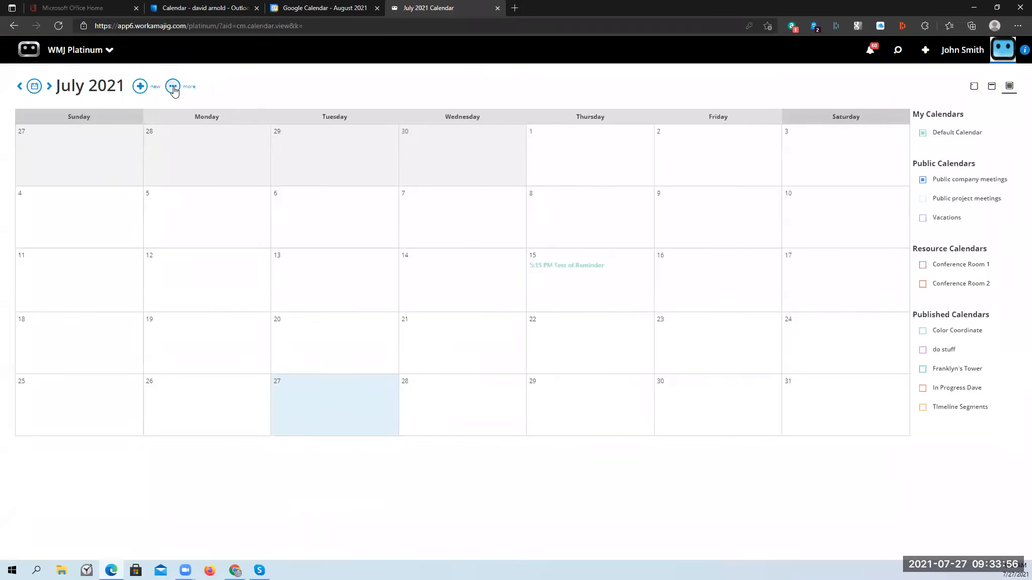
left_click(173, 86)
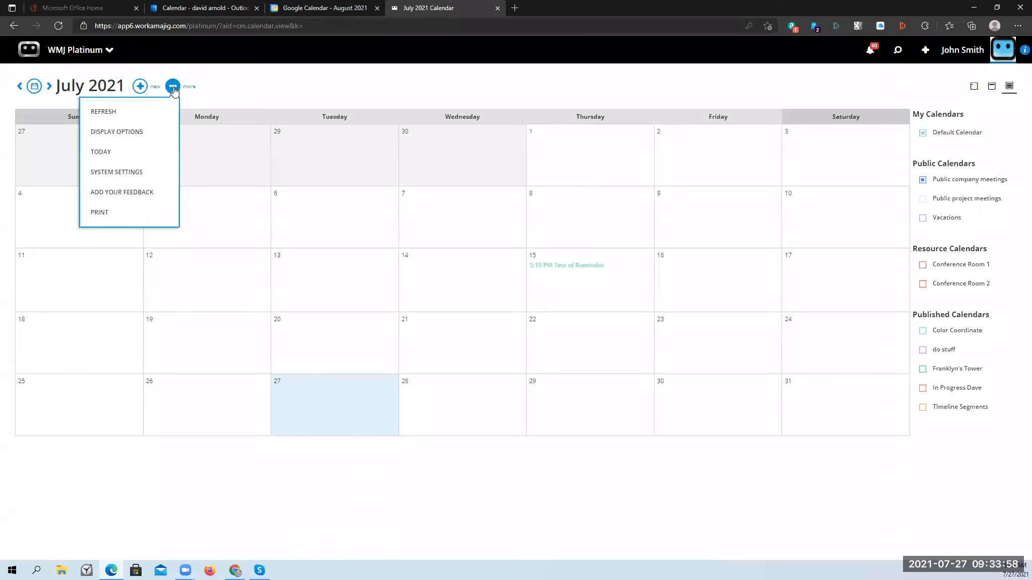
left_click(150, 133)
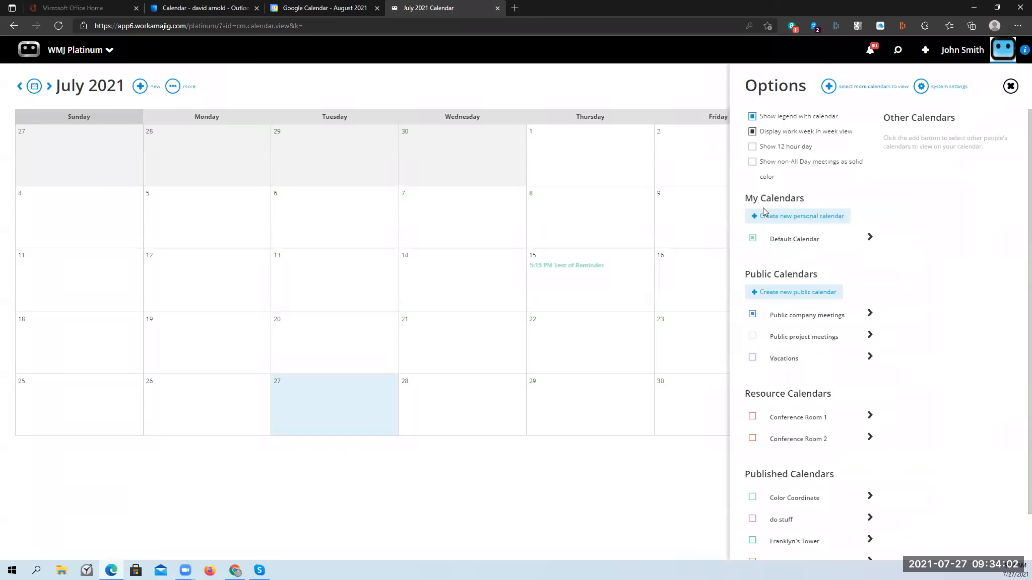
Step: Set up a new personal calendar named Outlook, subscribed to the copied ICS link, with meetings blocked out
left_click(789, 220)
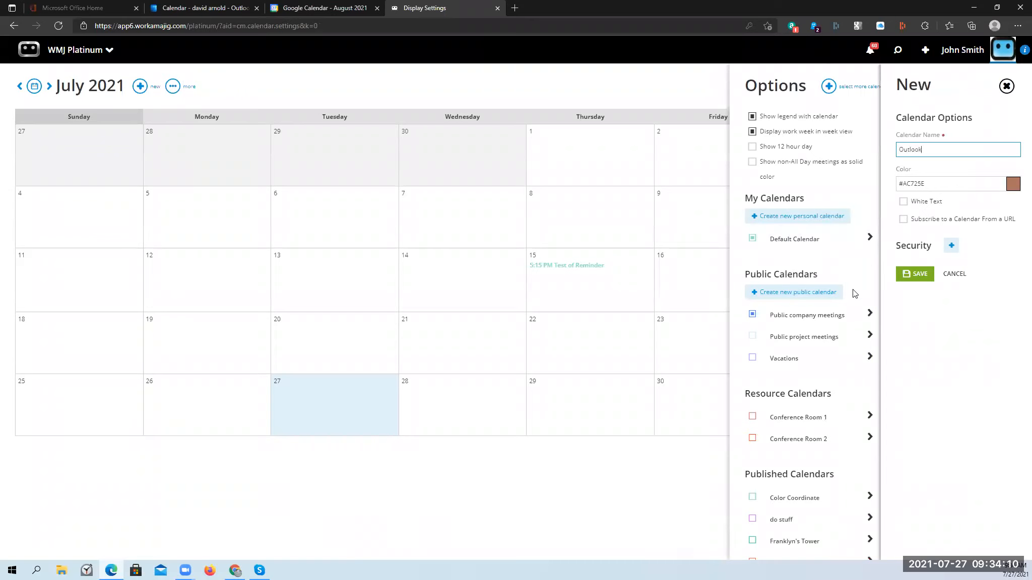
left_click(904, 220)
left_click(910, 249)
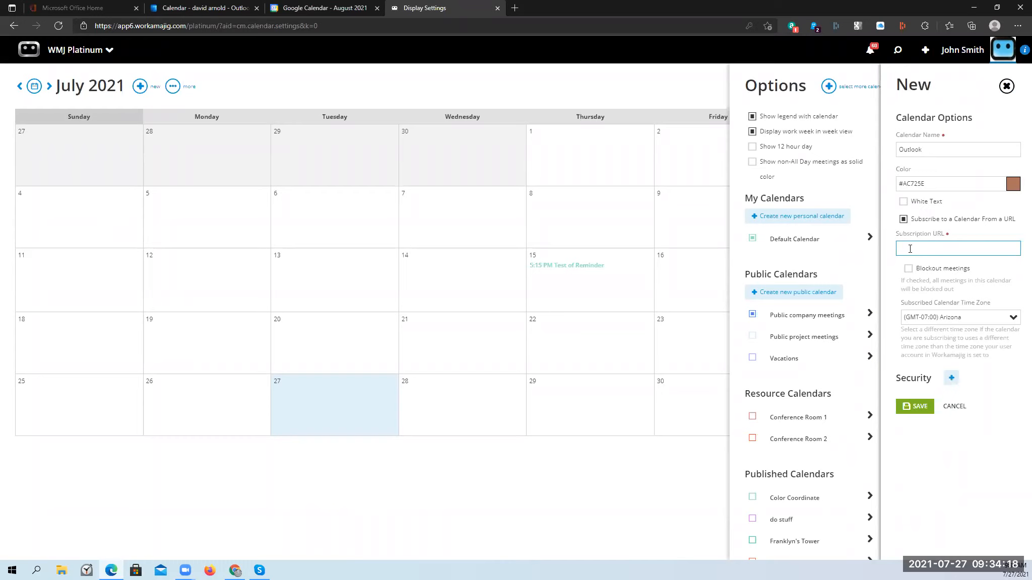
key("ctrl+v")
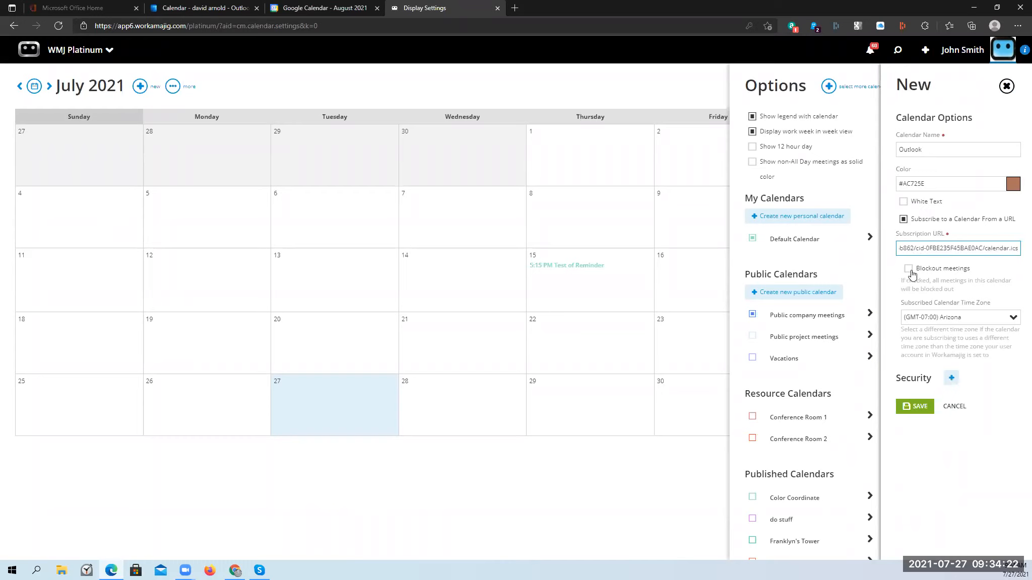
left_click(907, 269)
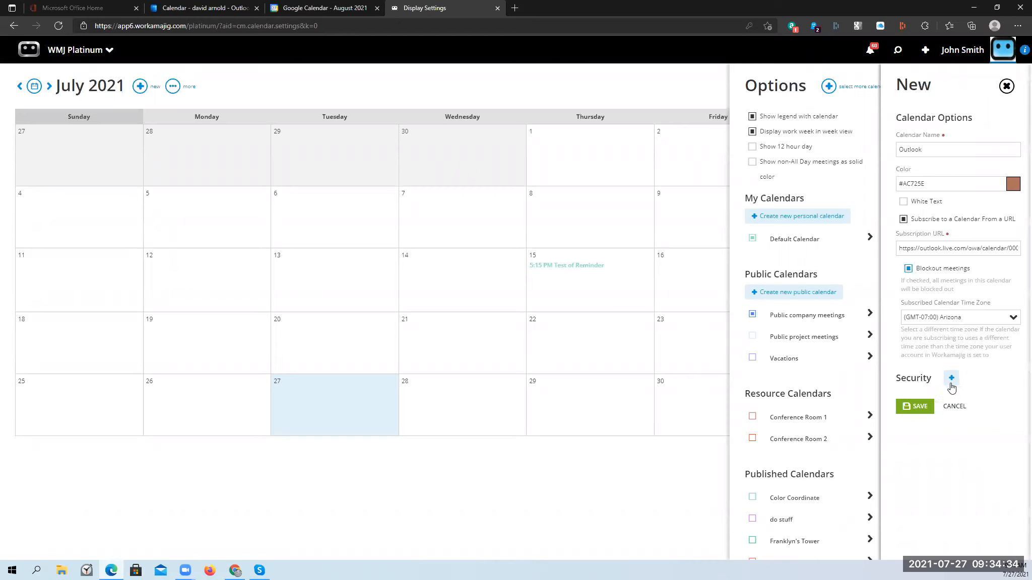
Step: Review the security groups and staff that can be given access to the new calendar
left_click(951, 379)
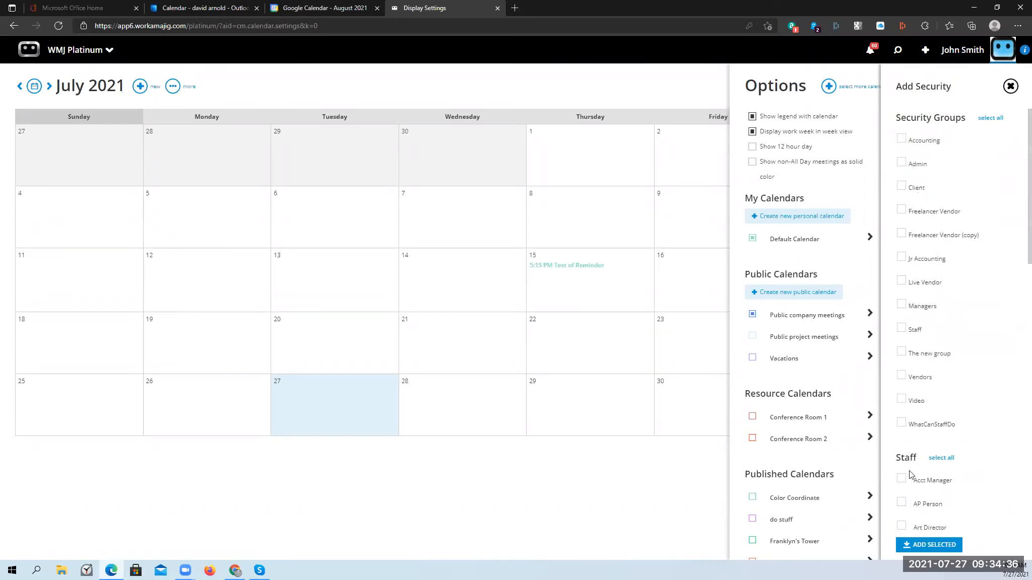
scroll(917, 476, "down", 5)
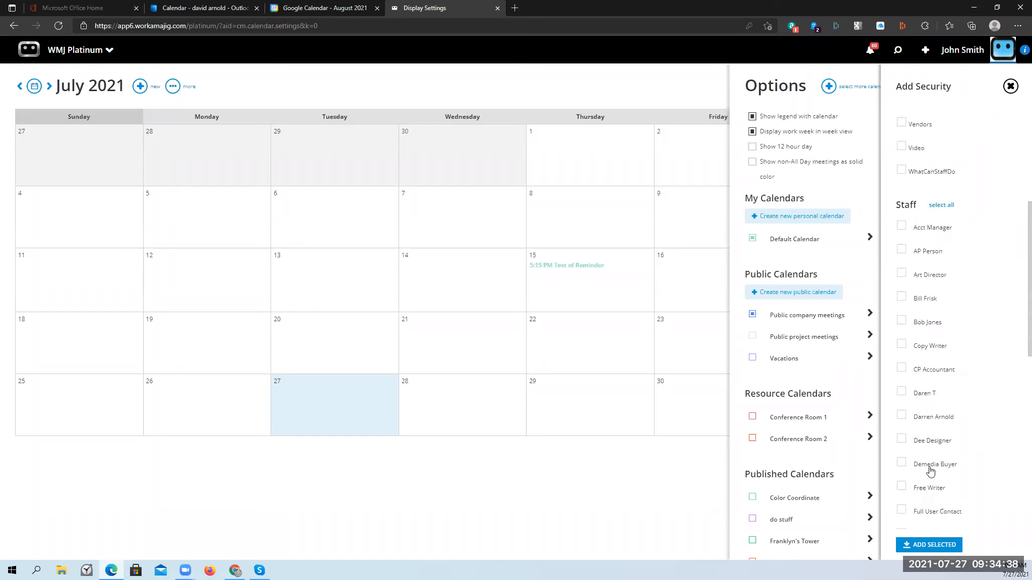
scroll(931, 471, "up", 5)
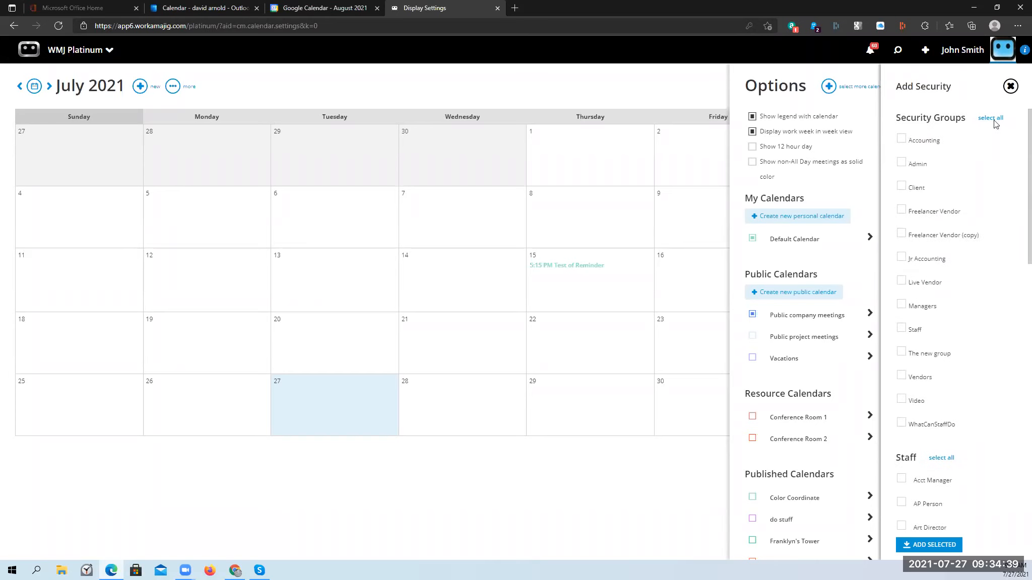
left_click(1011, 87)
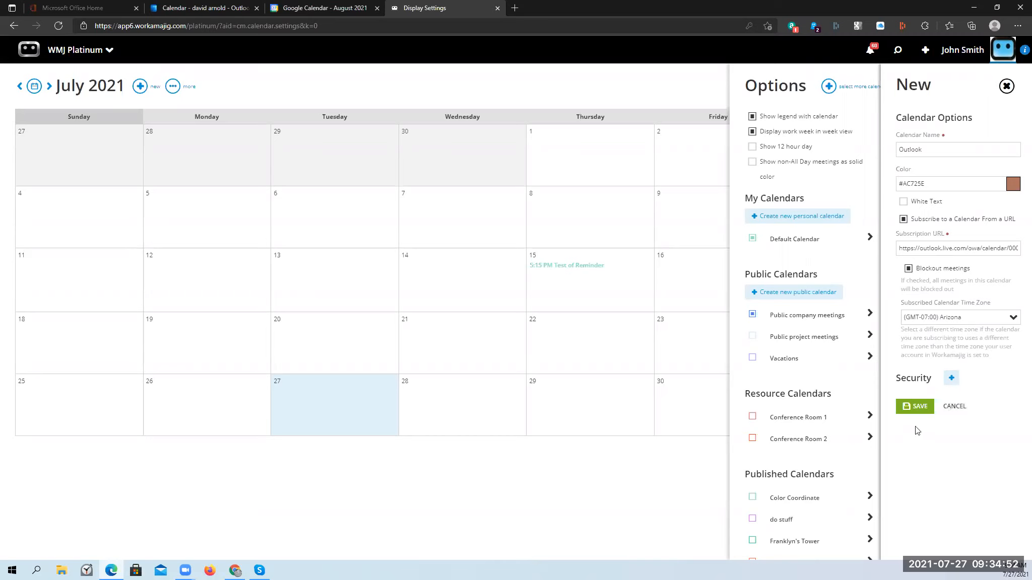
Step: Save the new Outlook calendar, close the display options and show August 2021
left_click(913, 407)
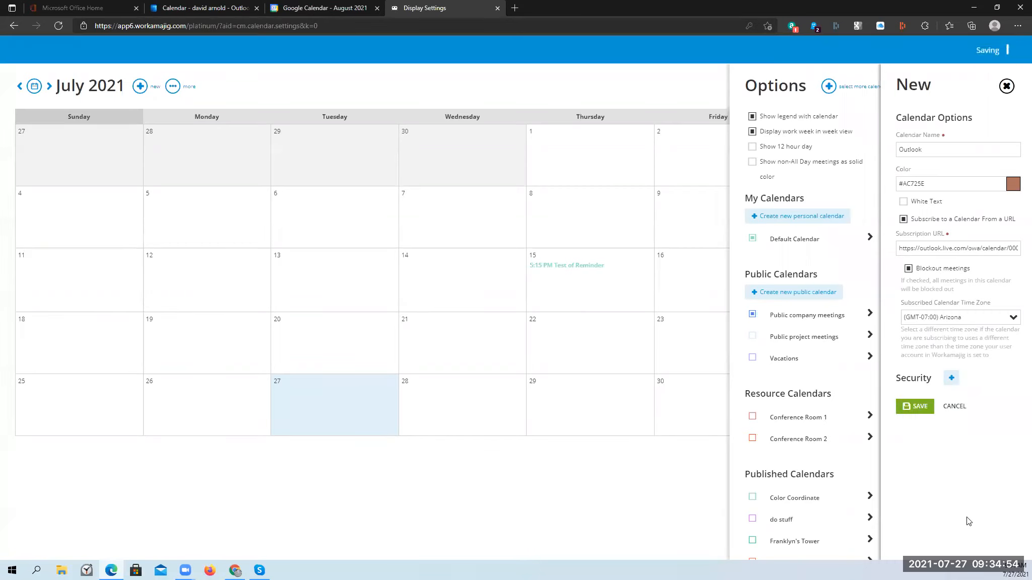
left_click(594, 79)
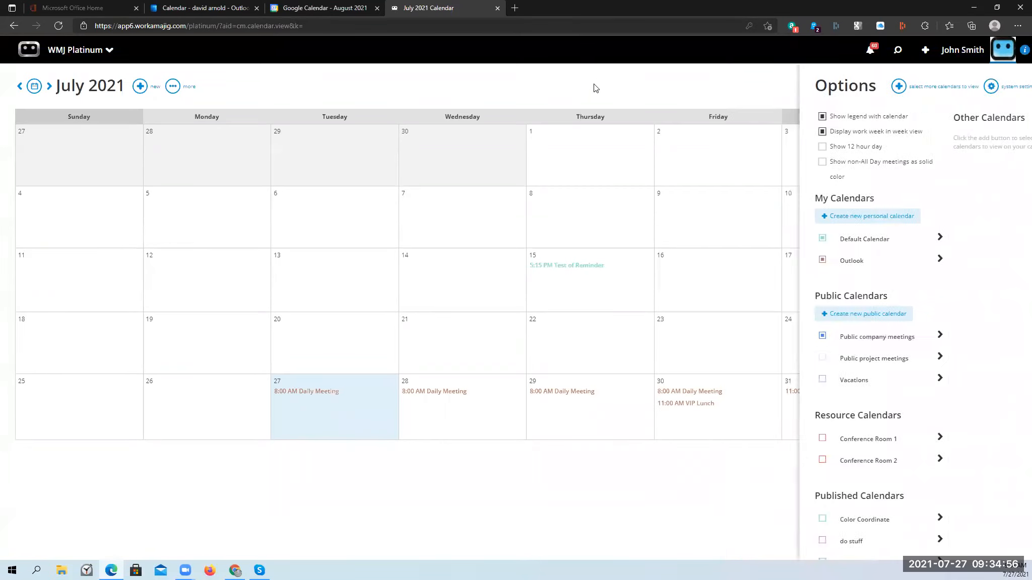
left_click(50, 86)
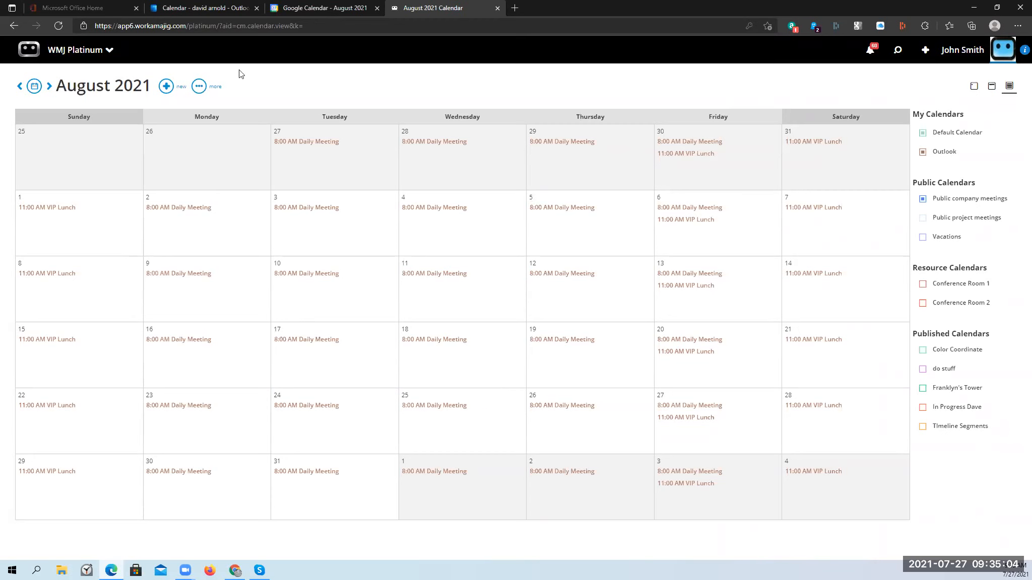
Step: Switch to Outlook and close the copied-link confirmation and the settings to view its August 2021 calendar
left_click(191, 10)
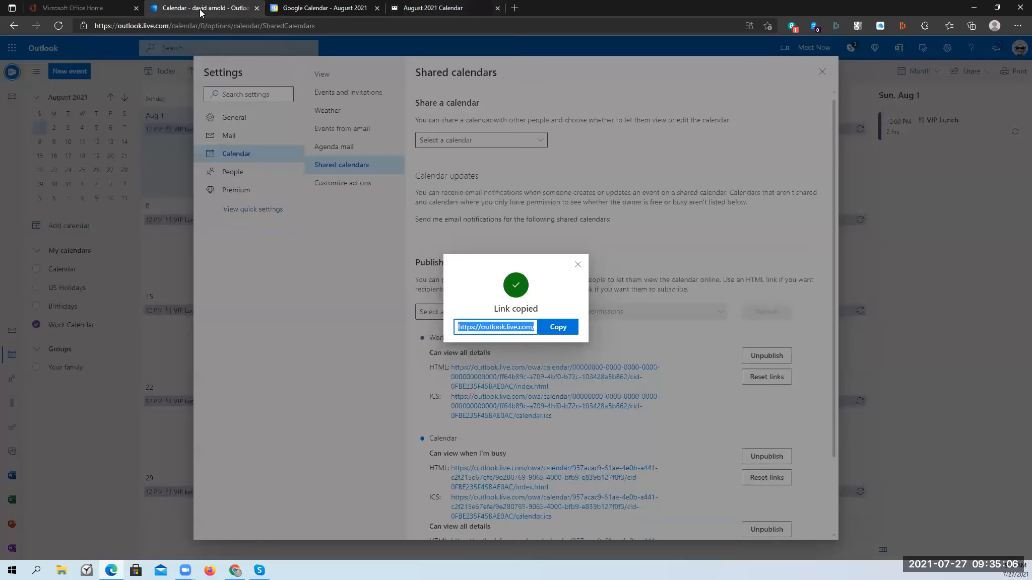
left_click(578, 264)
left_click(815, 74)
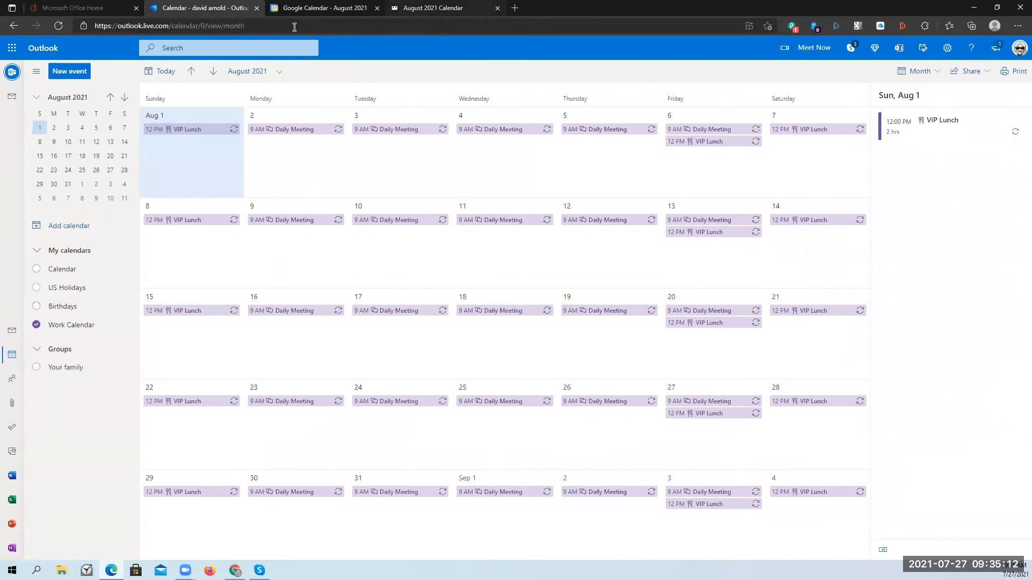
Step: Switch to Workamajig and open the resource manager's Staff Schedule
left_click(445, 10)
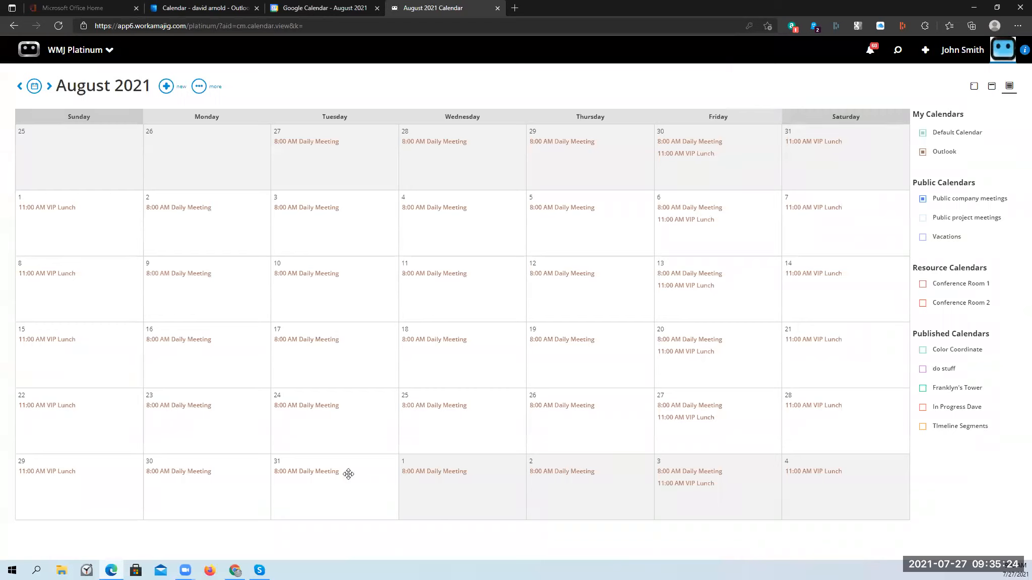
left_click(70, 49)
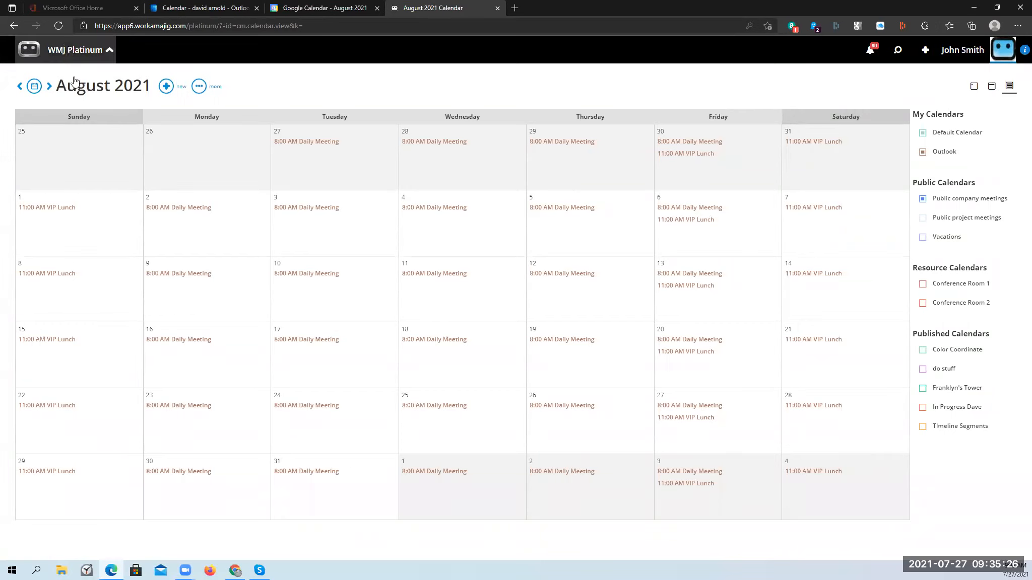
left_click(318, 93)
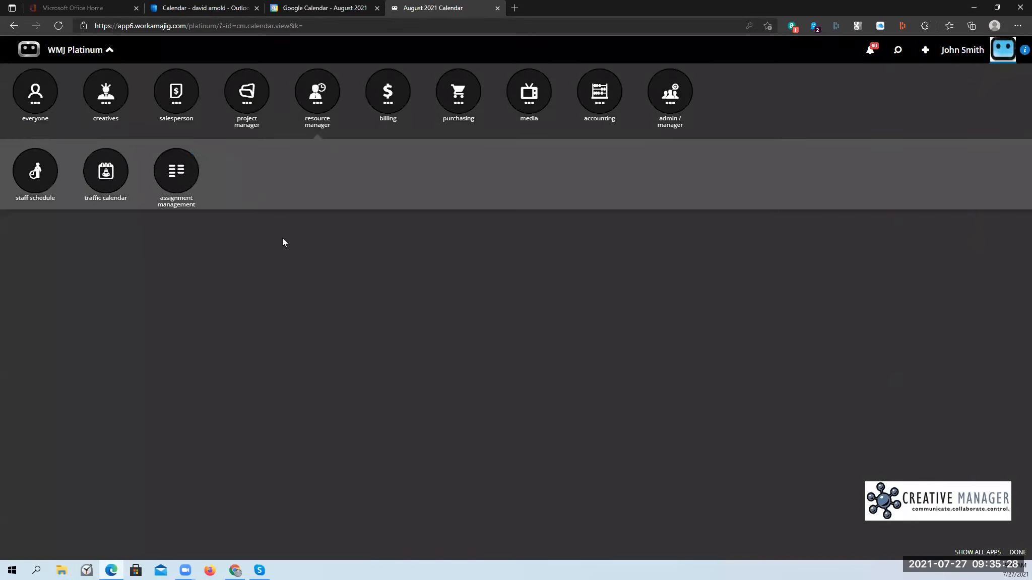
left_click(34, 171)
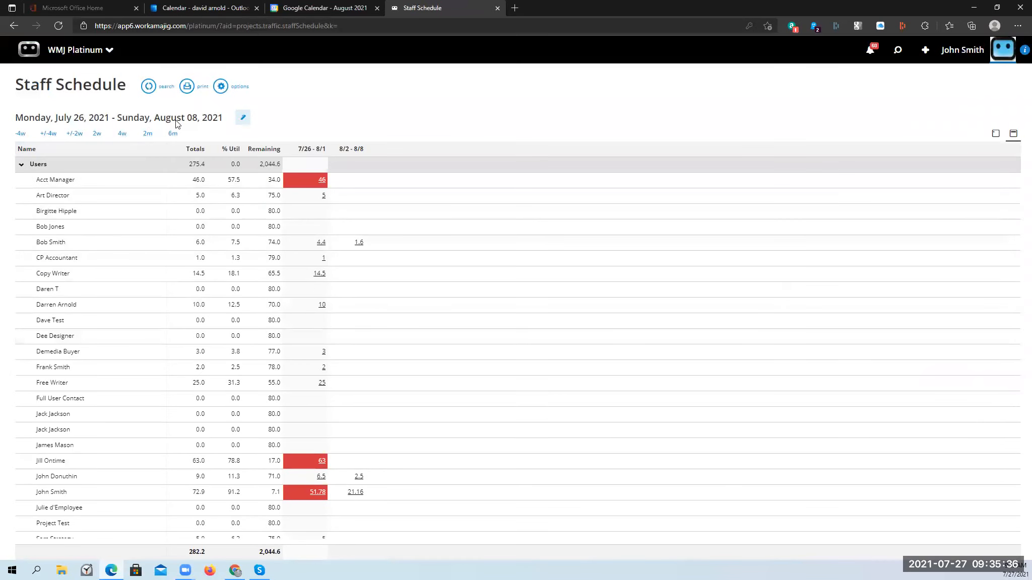
Step: Open the signed-in user's staff schedule details and examine the Daily Meeting and VIP Lunch entries under Meetings
left_click(49, 494)
scroll(254, 407, "down", 5)
scroll(254, 404, "down", 15)
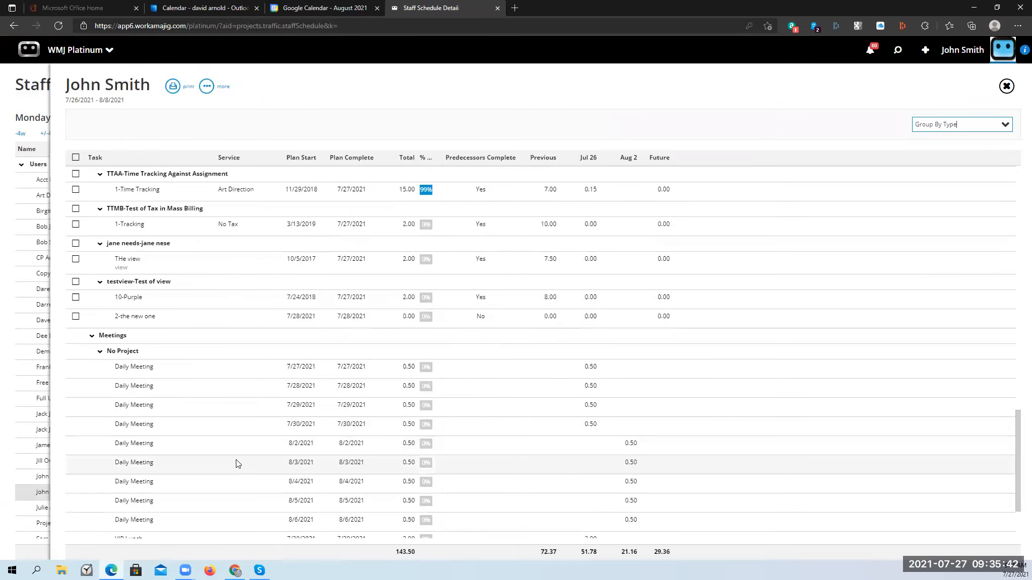
scroll(202, 432, "down", 1)
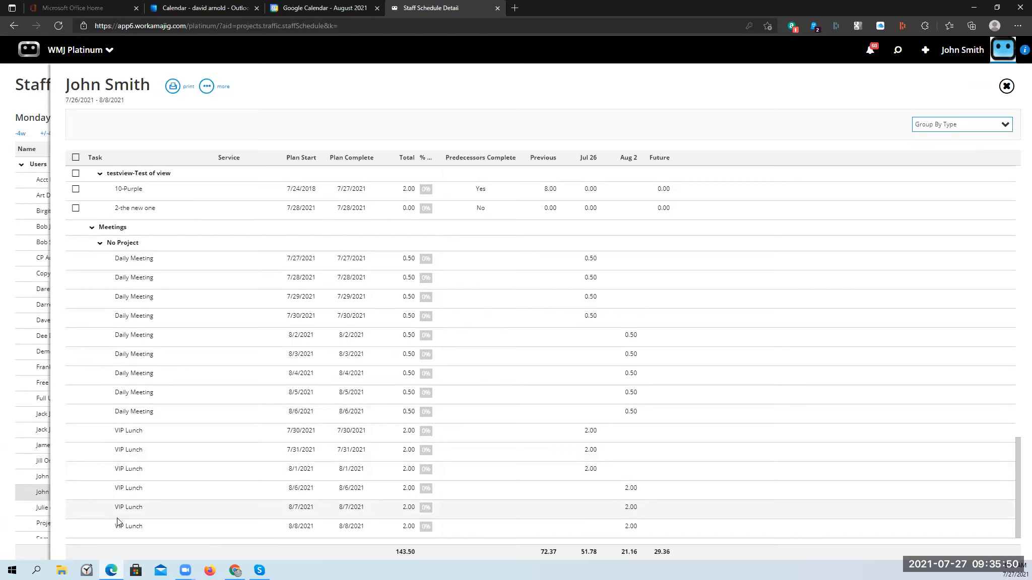
Step: Close the staff schedule details and review the August 2021 calendars in Outlook and Google Calendar
left_click(10, 332)
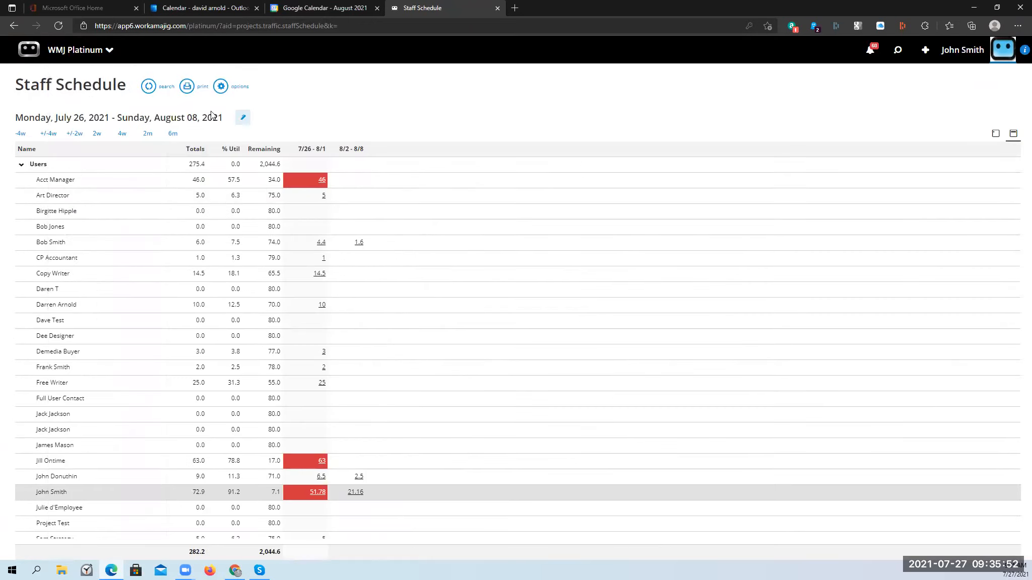
left_click(211, 9)
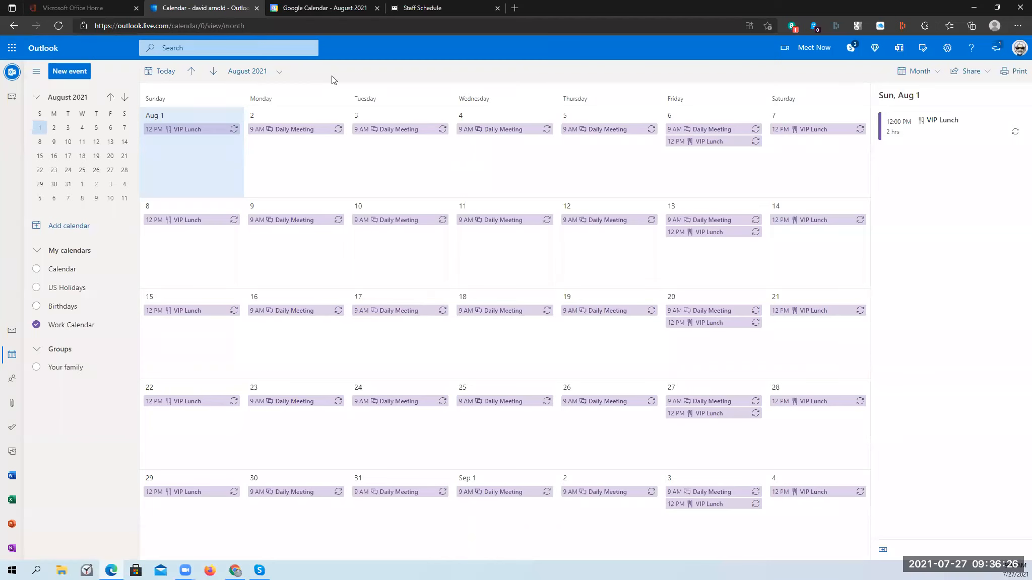
left_click(326, 6)
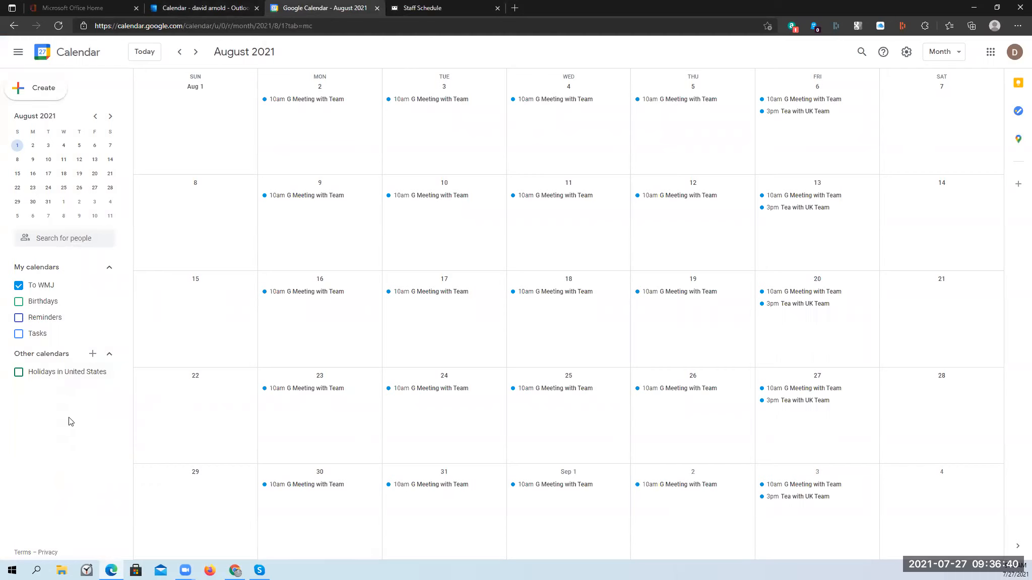
Step: Switch to Outlook, copy the published Work Calendar's ICS link from the shared calendars settings, and close the settings
left_click(211, 8)
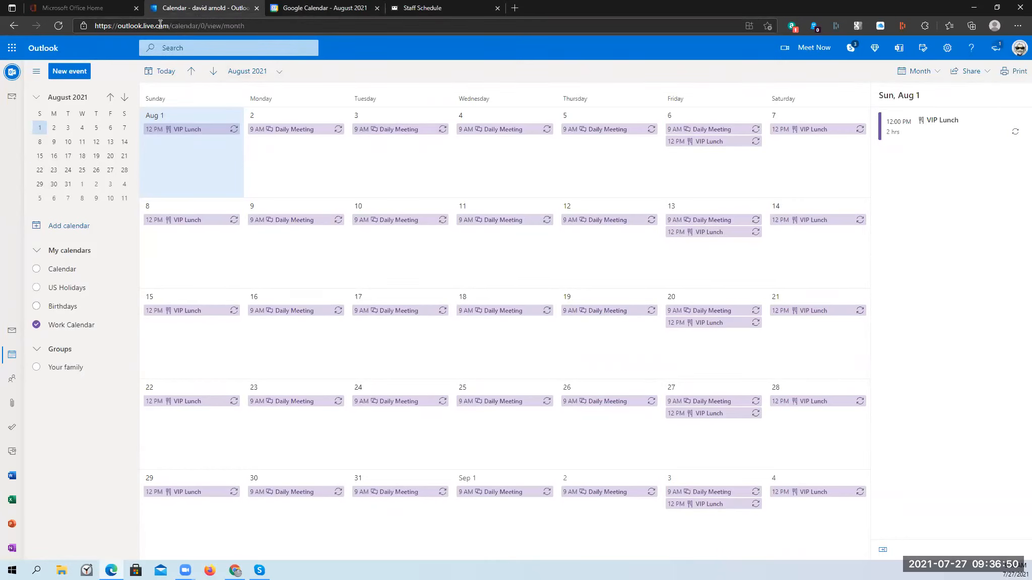
left_click(948, 48)
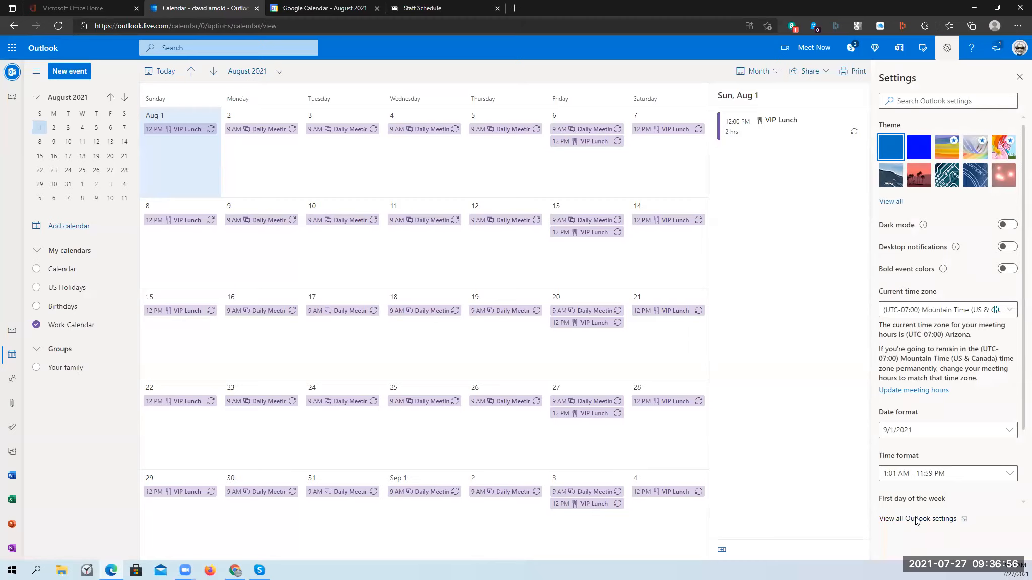
left_click(916, 519)
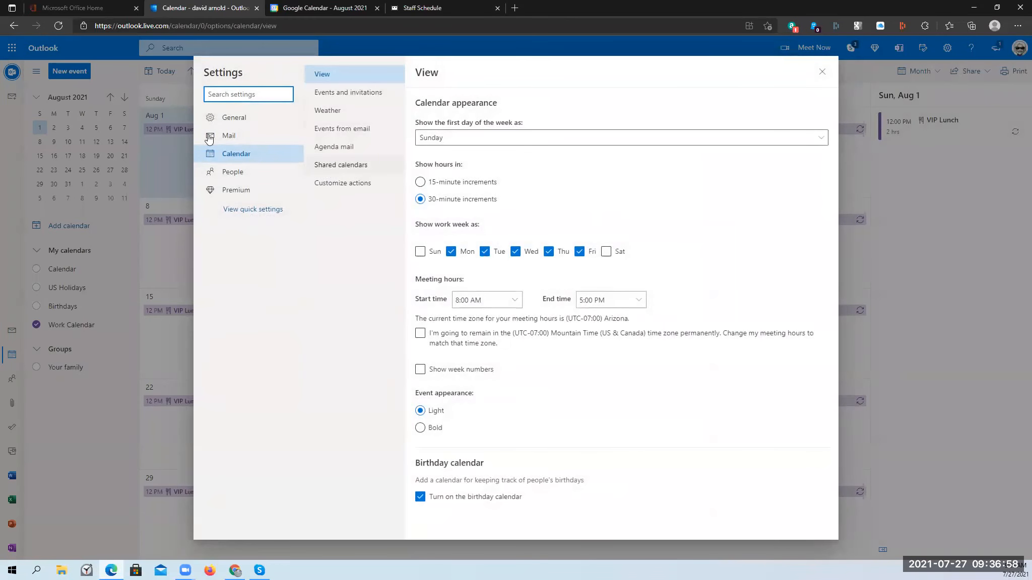
left_click(333, 165)
scroll(523, 283, "down", 2)
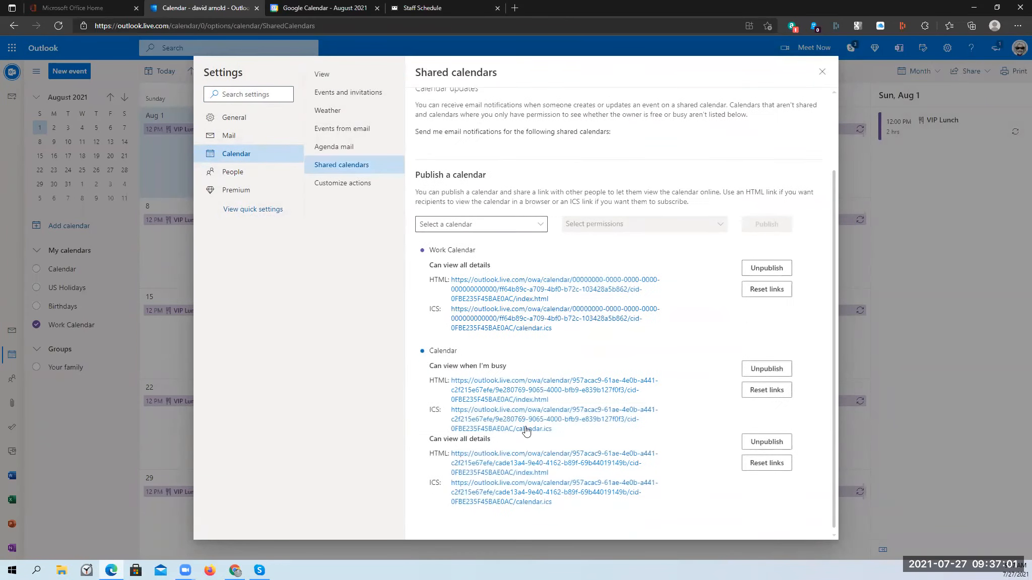
left_click(485, 319)
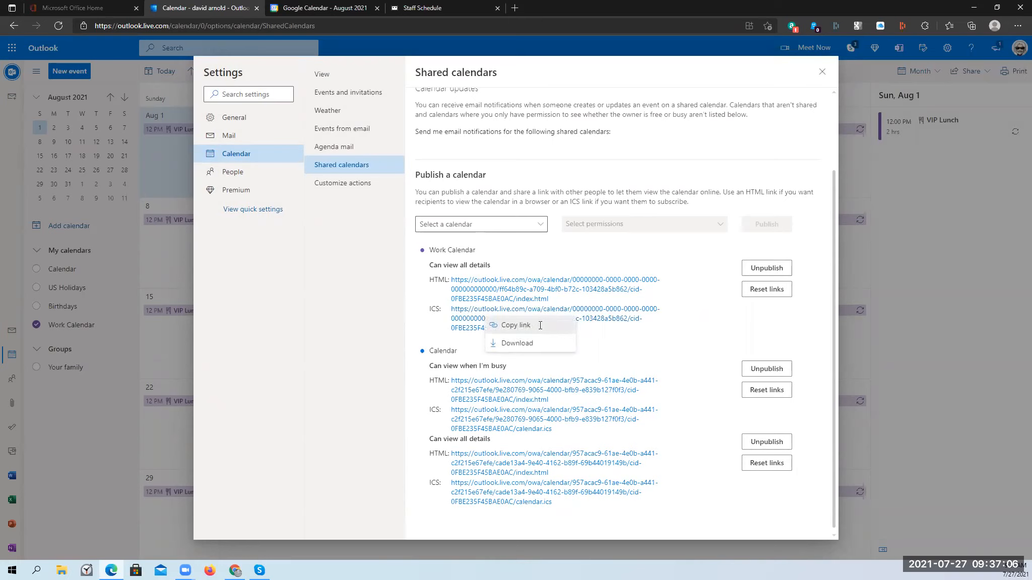
left_click(517, 328)
left_click(565, 329)
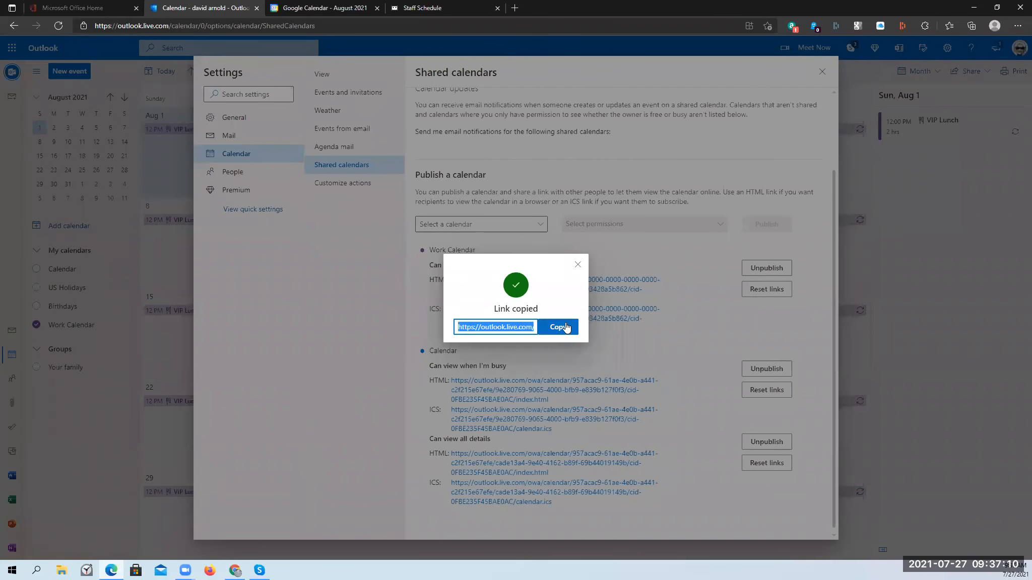
left_click(578, 265)
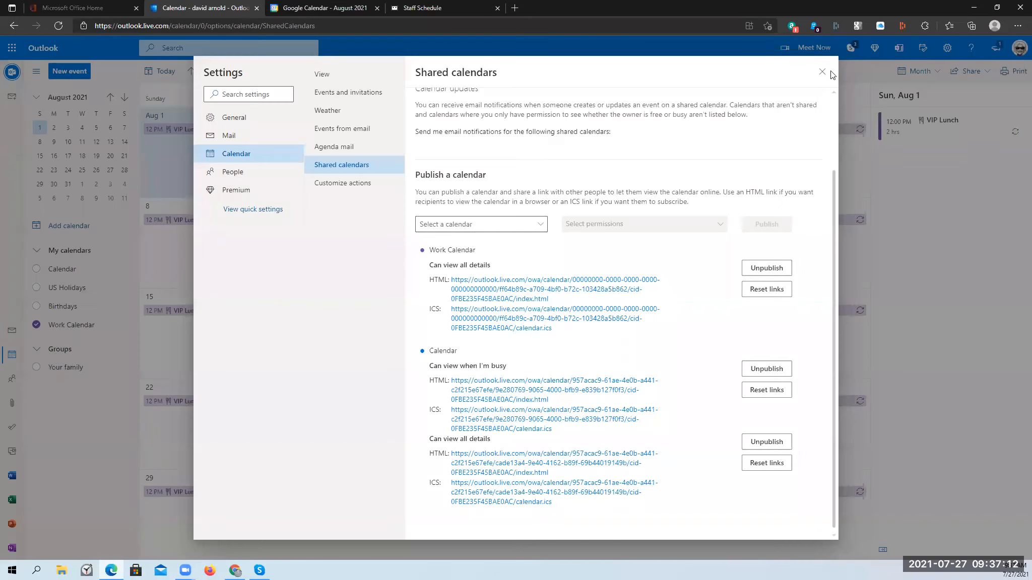
left_click(822, 72)
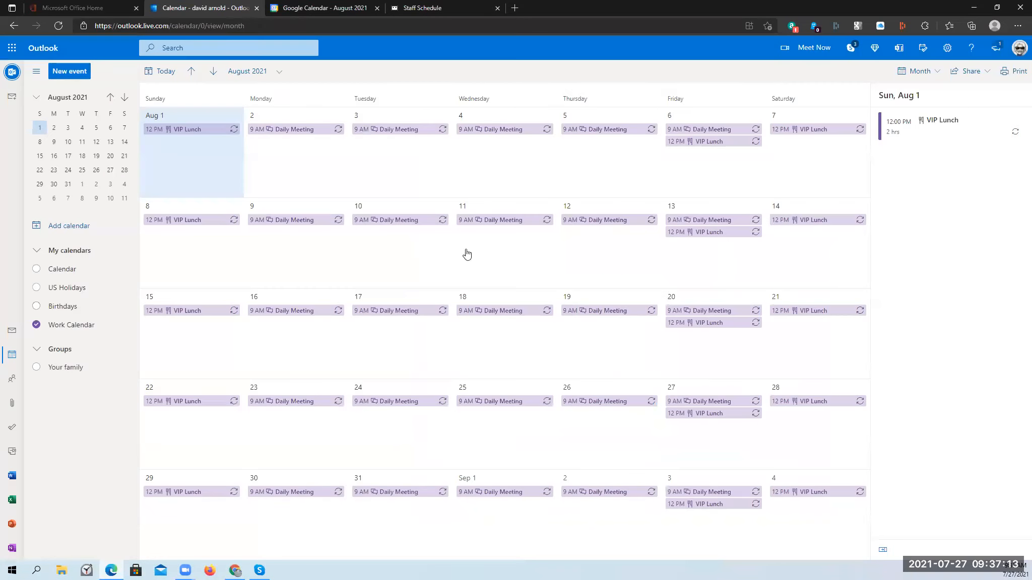
Step: Switch to Google Calendar and copy the To WMJ calendar's secret address in iCal format from its settings
left_click(325, 8)
mouse_move(111, 569)
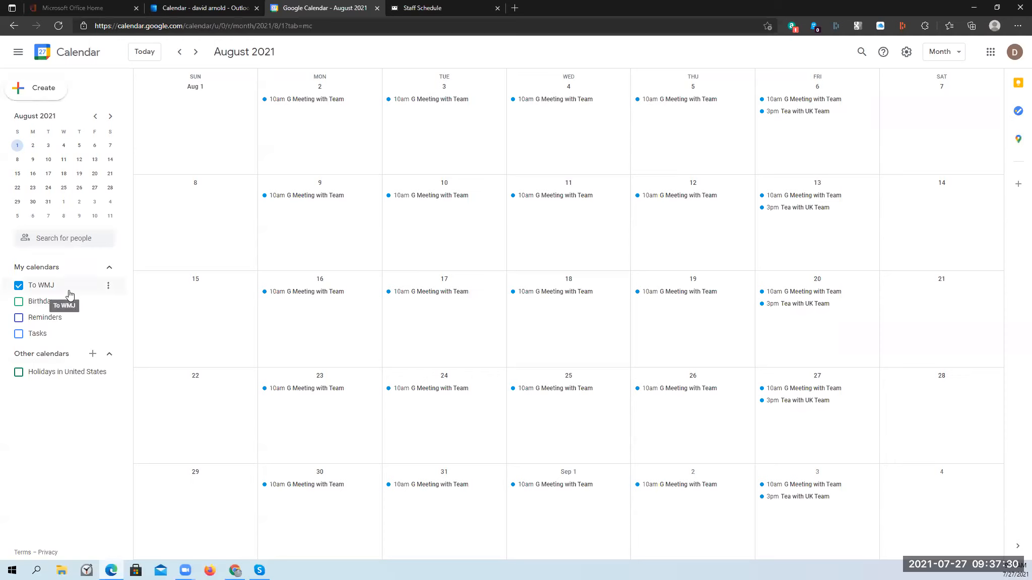
left_click(107, 288)
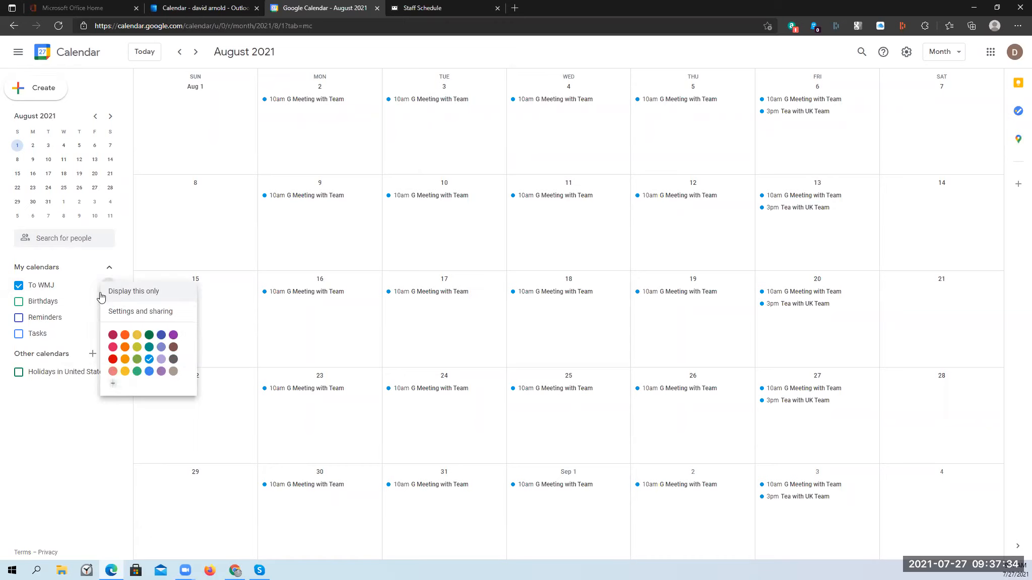
left_click(160, 312)
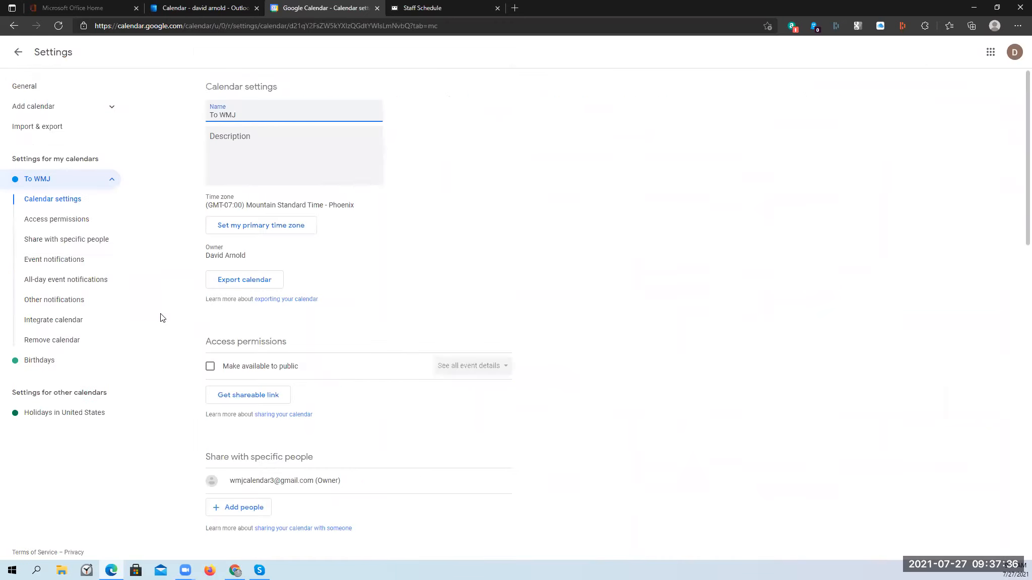
scroll(267, 273, "down", 10)
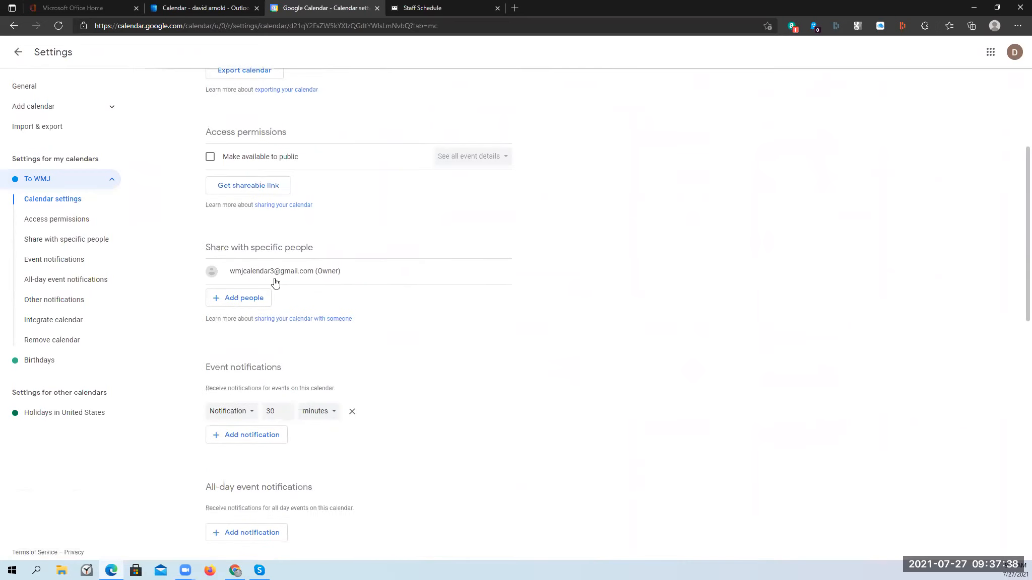
scroll(281, 316, "down", 5)
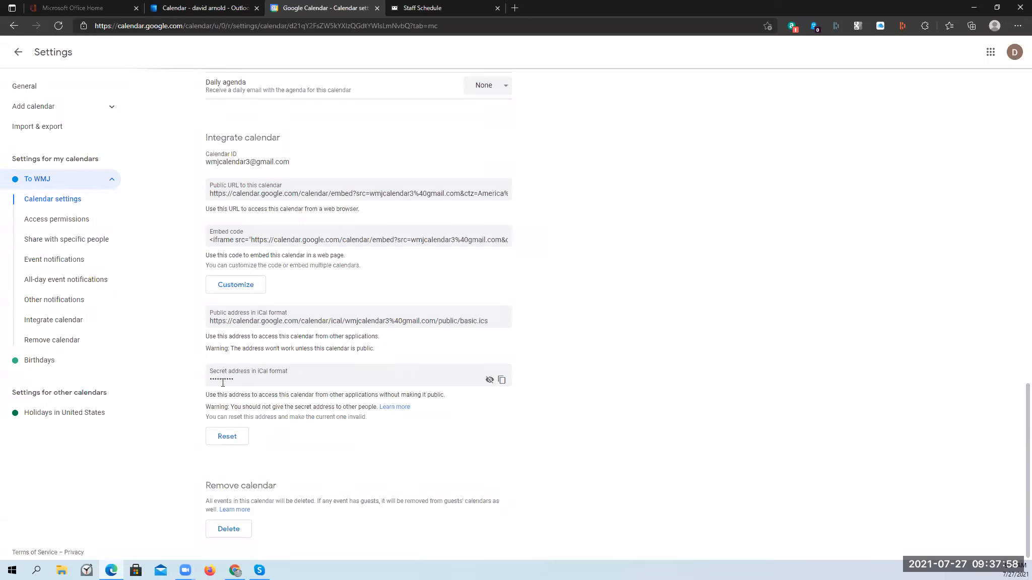
left_click(502, 382)
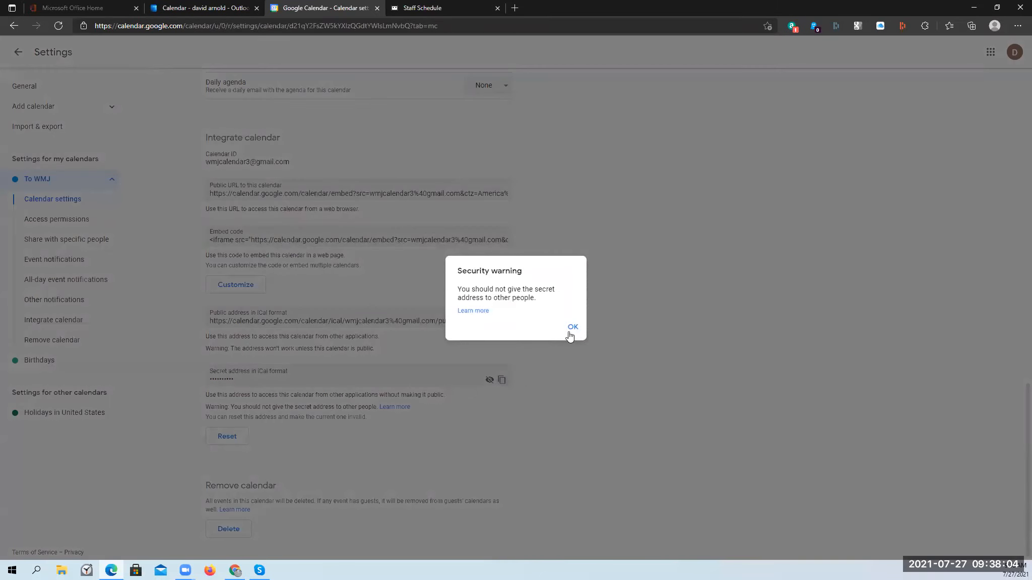
left_click(571, 328)
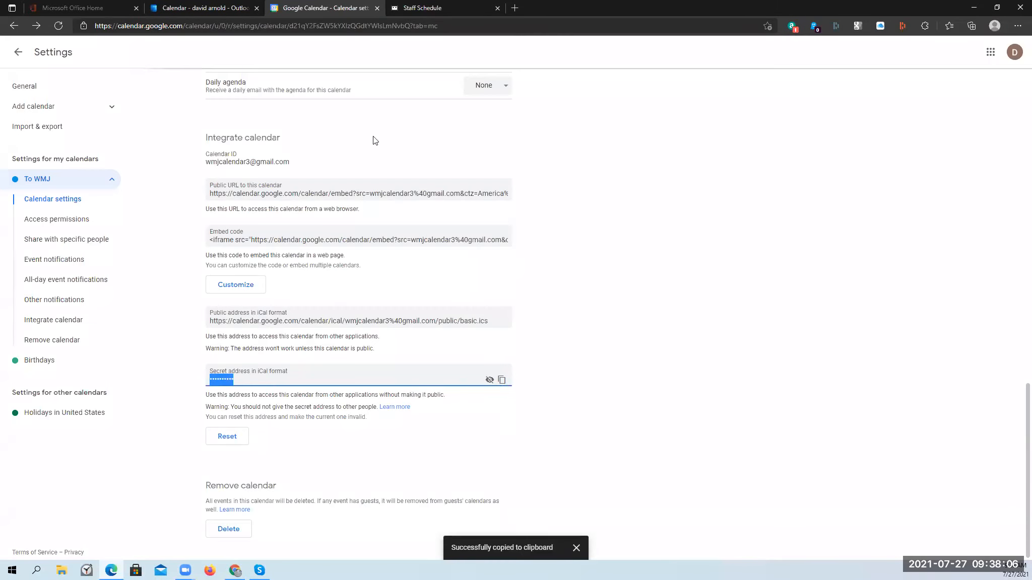
Step: Switch to Workamajig and open the calendar from the apps for everyone
left_click(416, 8)
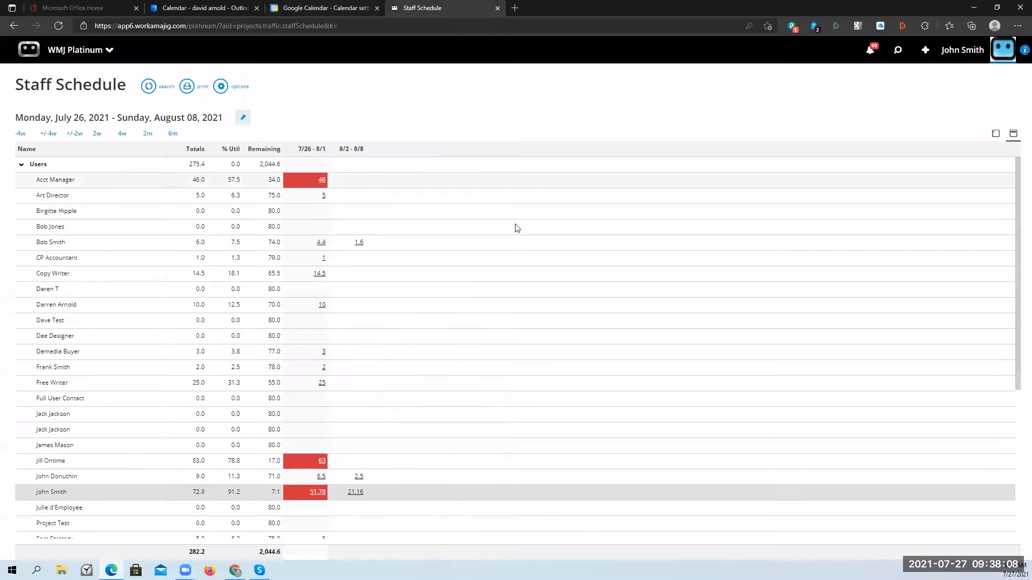
left_click(55, 50)
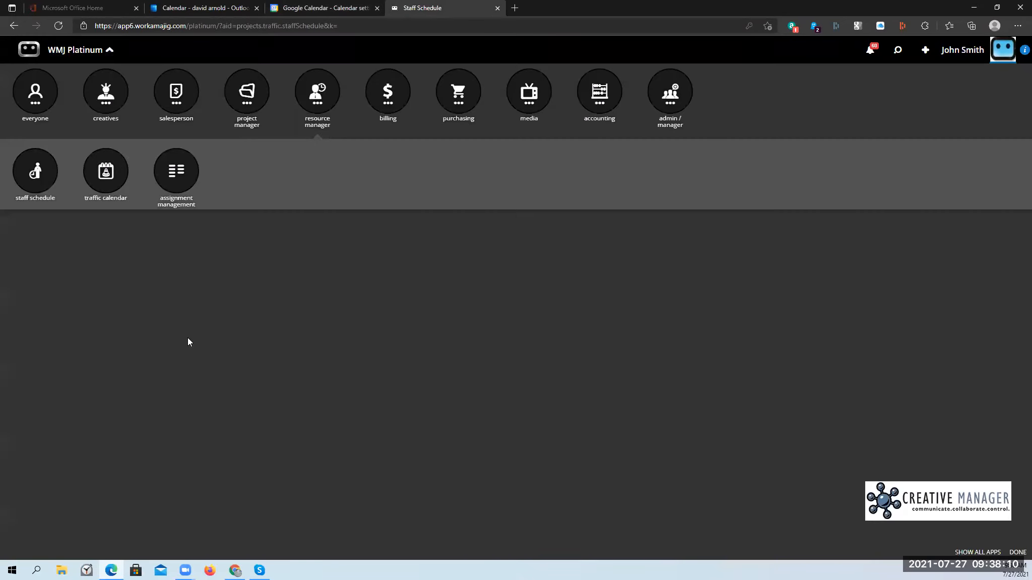
left_click(102, 98)
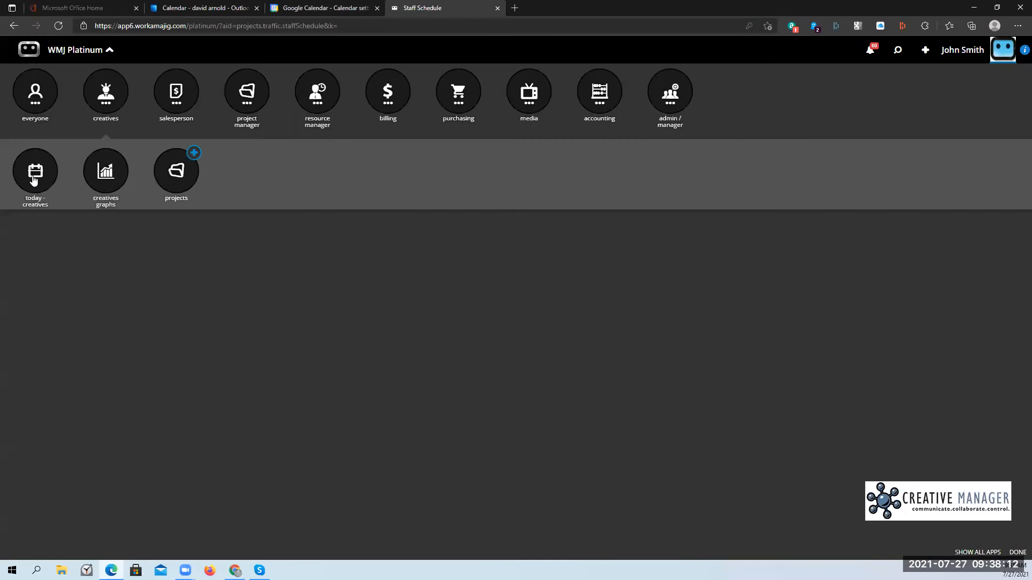
left_click(29, 103)
left_click(101, 173)
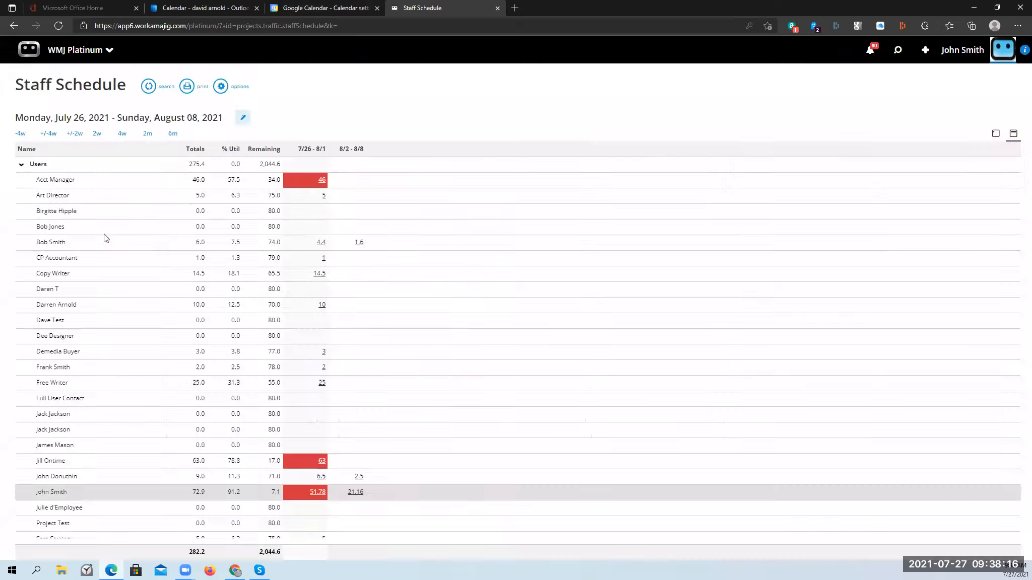
Step: Start a new personal calendar named Google from the calendar's display options
left_click(173, 88)
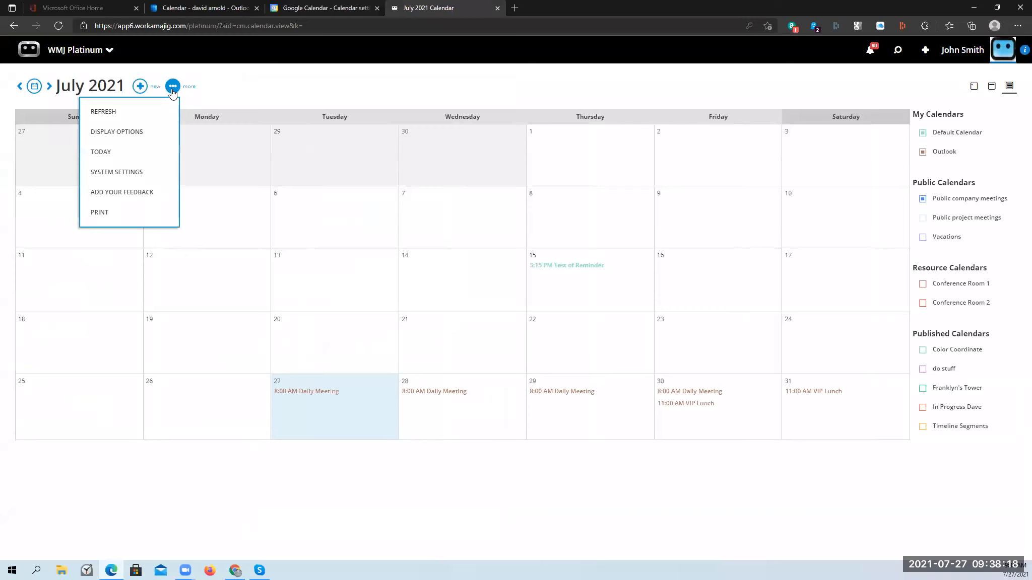
left_click(157, 135)
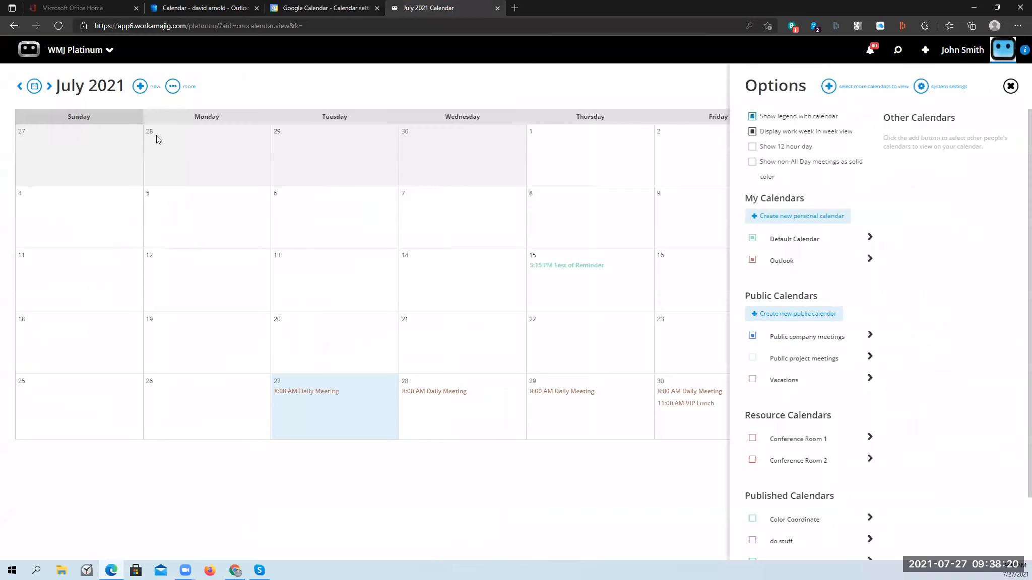
left_click(807, 217)
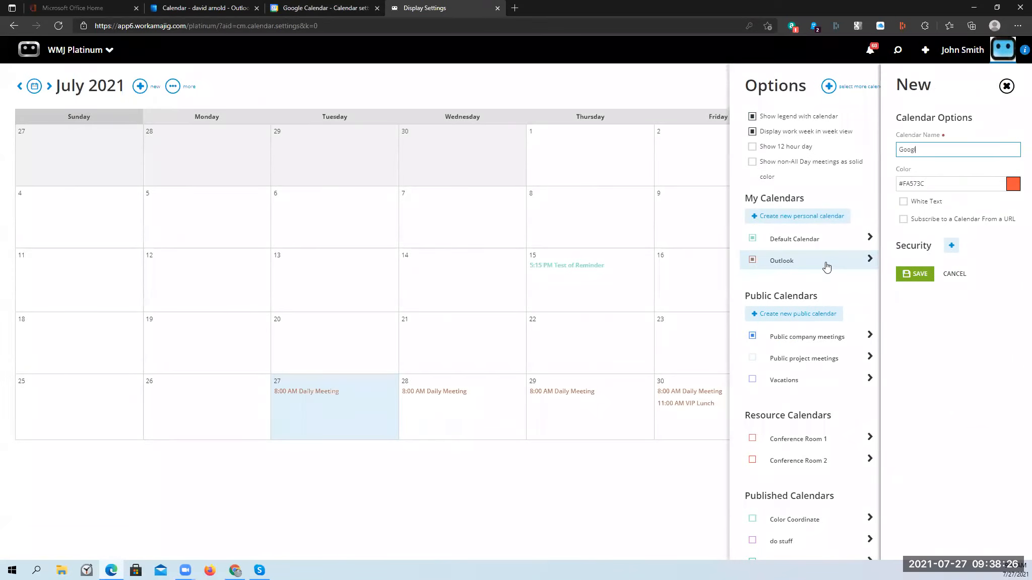
Step: Subscribe the new calendar to the copied secret iCal address as its Subscription URL, enable Blockout meetings, and save it
left_click(905, 220)
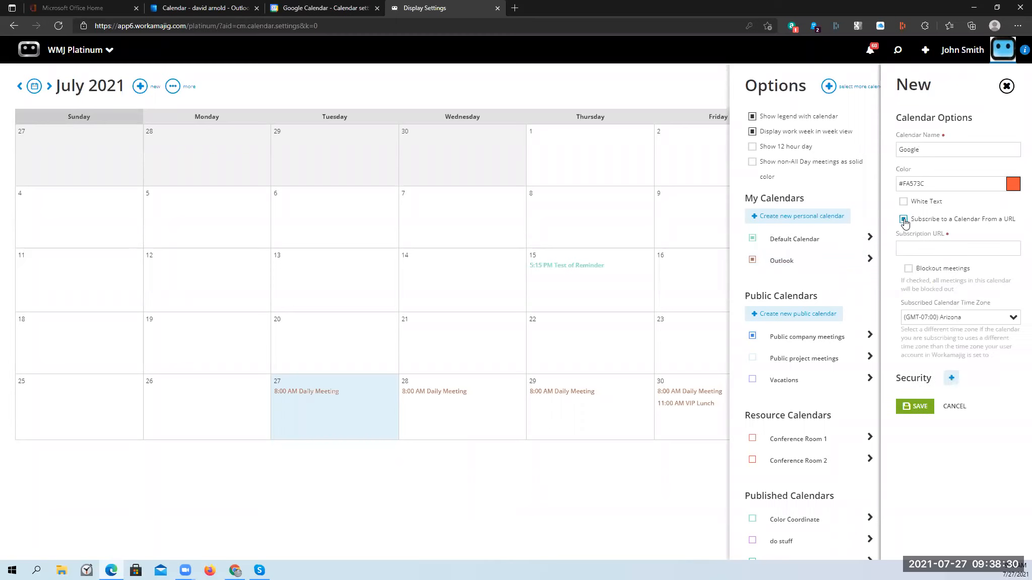
left_click(917, 247)
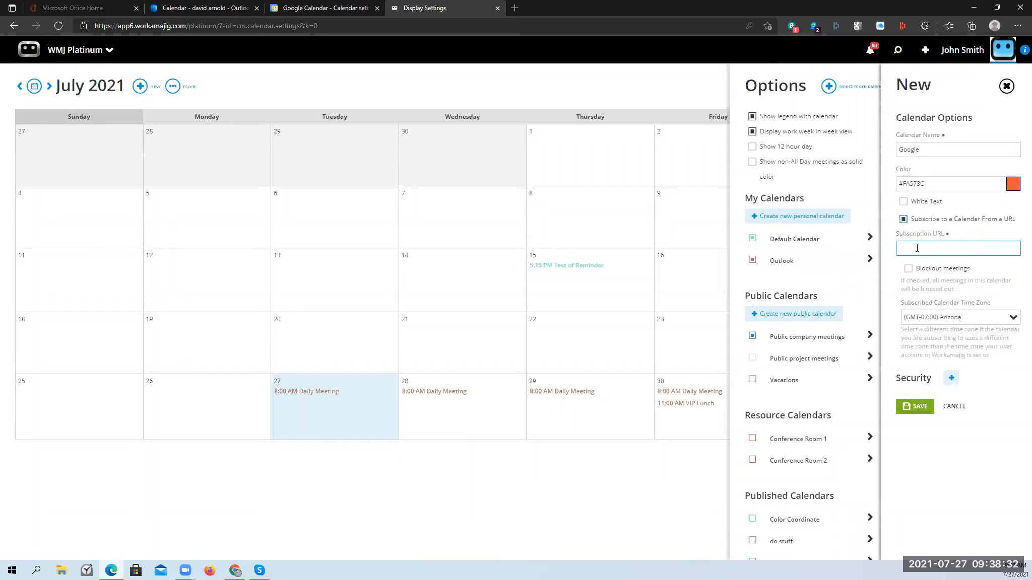
key("ctrl+v")
key("ctrl+a")
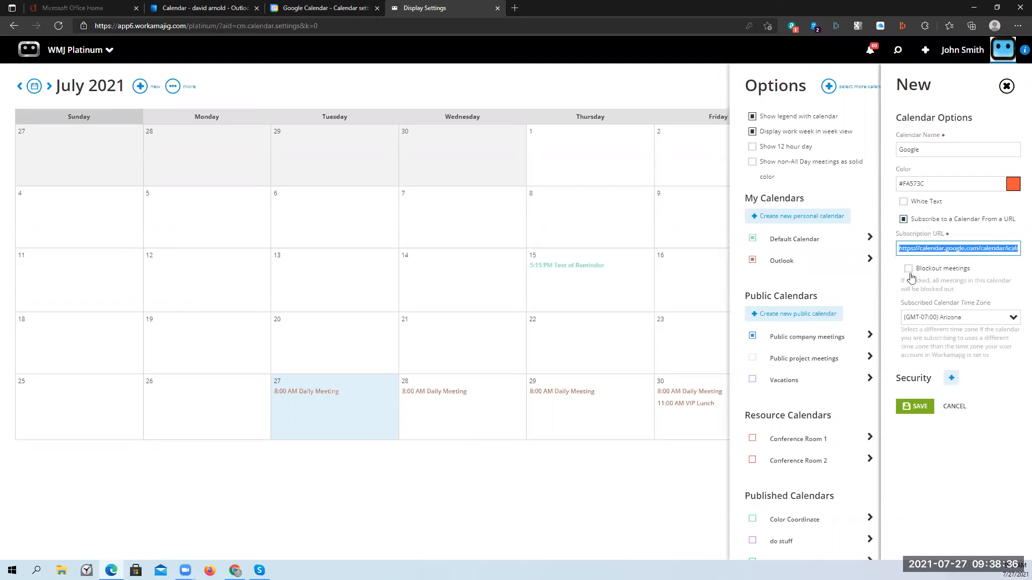
left_click(908, 270)
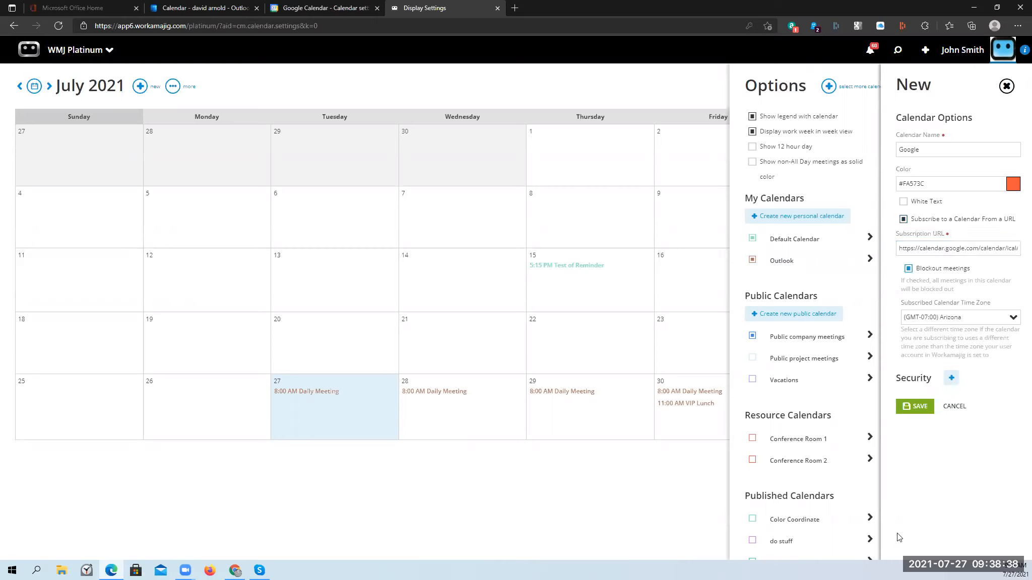
left_click(920, 407)
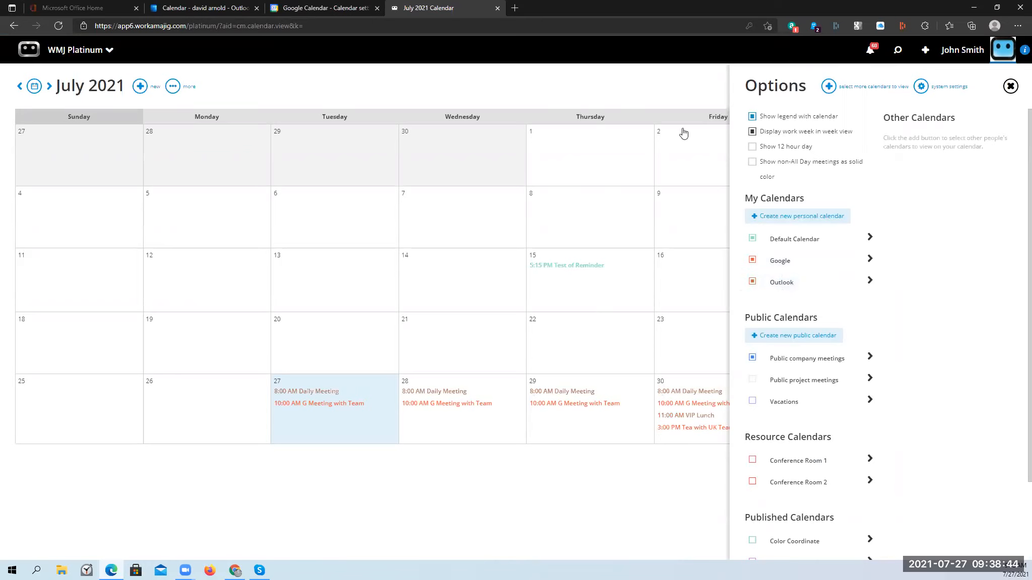
Step: Close the display options, hide the Outlook calendar and show August 2021
left_click(623, 95)
left_click(920, 172)
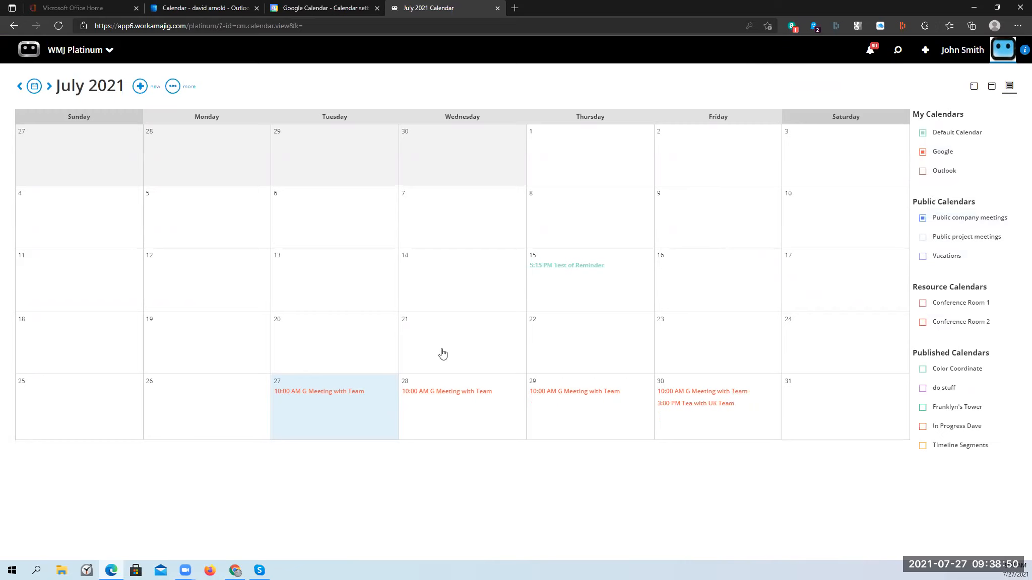
left_click(49, 87)
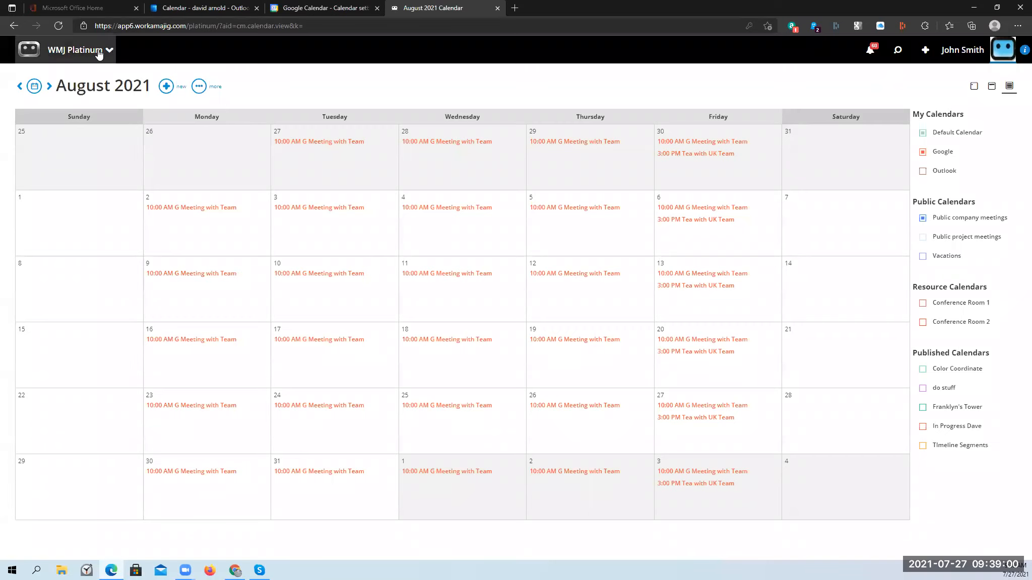
Step: Open the staff schedule from the resource manager apps
left_click(72, 56)
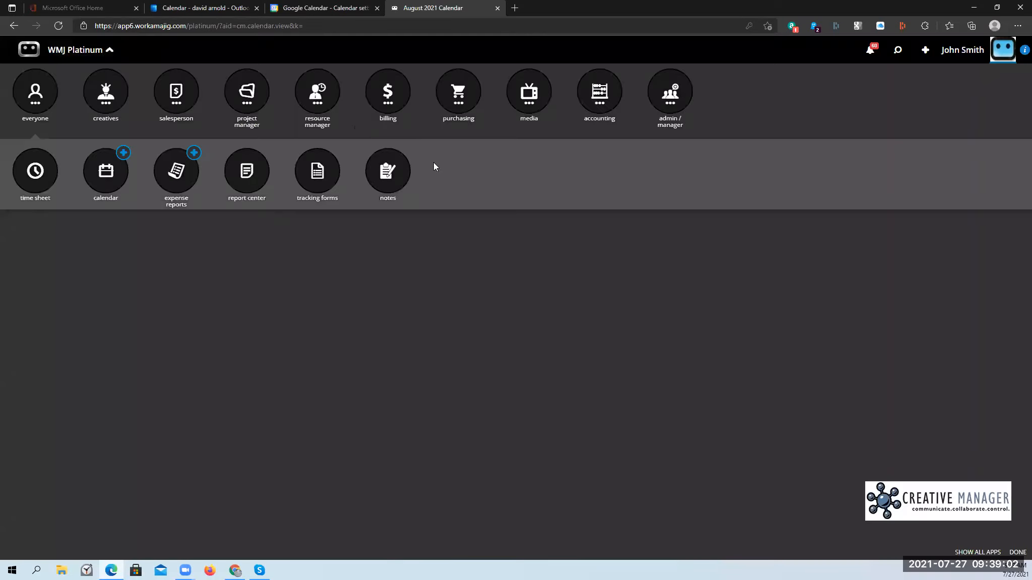
left_click(226, 214)
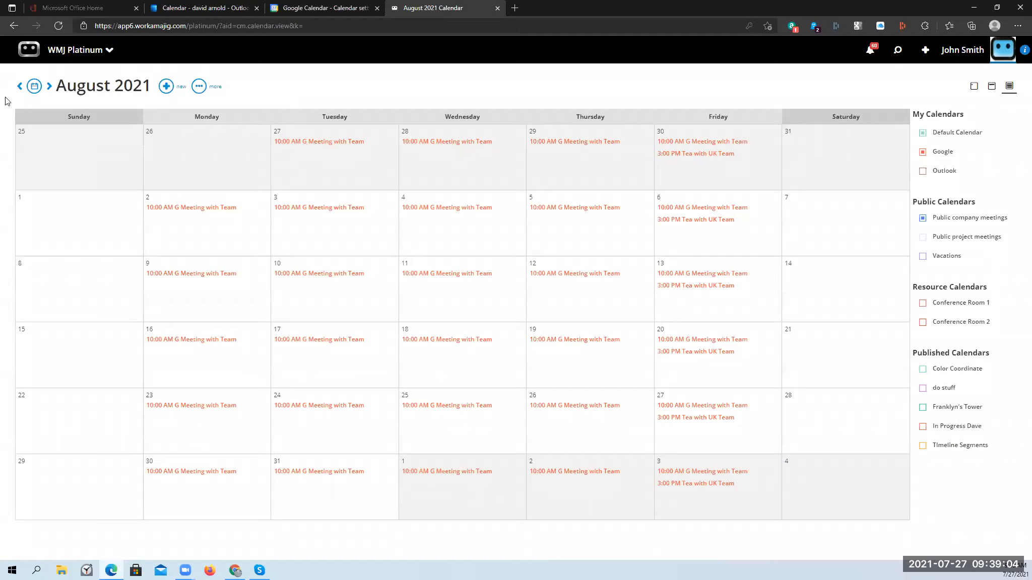
left_click(86, 54)
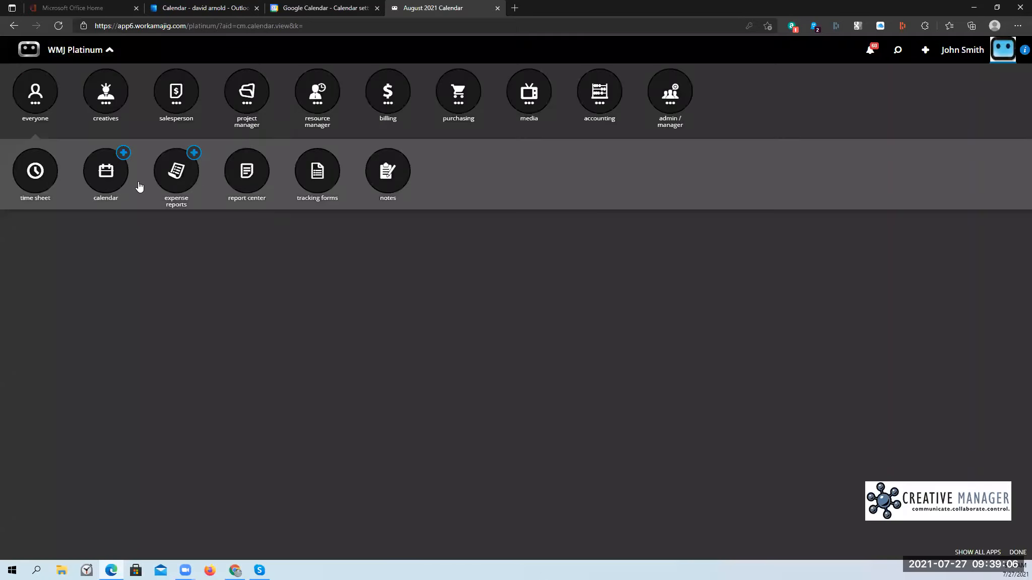
left_click(322, 107)
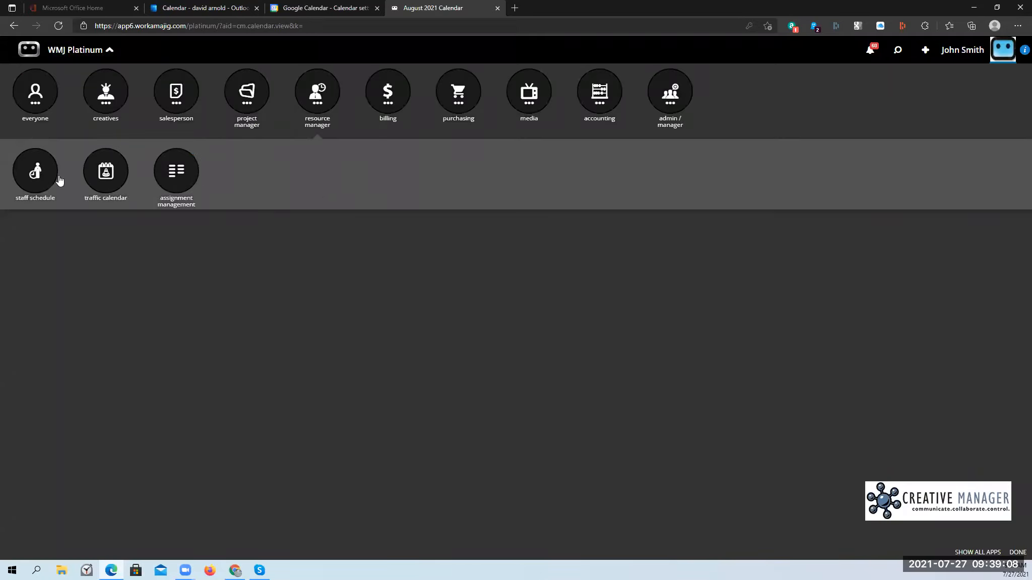
left_click(40, 177)
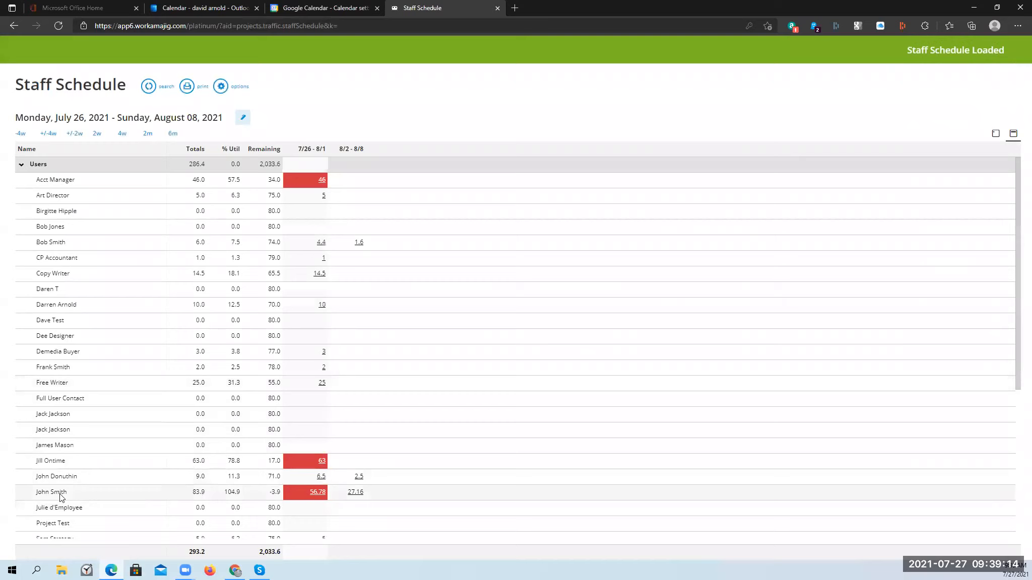
Step: Open the signed-in user's staff schedule details, examine the blocked-out Outlook and Google meetings under Meetings, and close the details
left_click(59, 494)
scroll(228, 434, "down", 10)
scroll(228, 434, "down", 15)
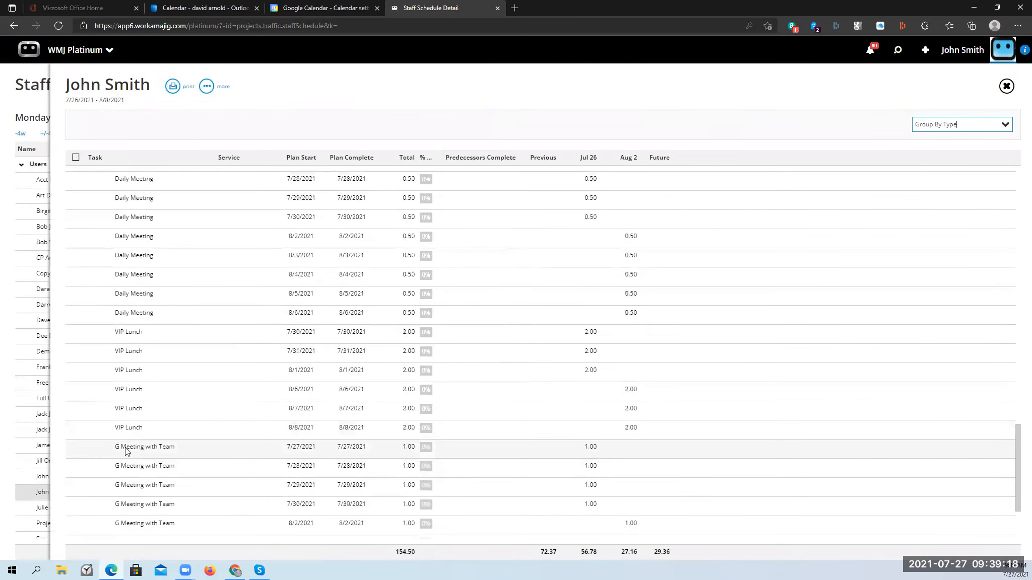
scroll(125, 461, "down", 5)
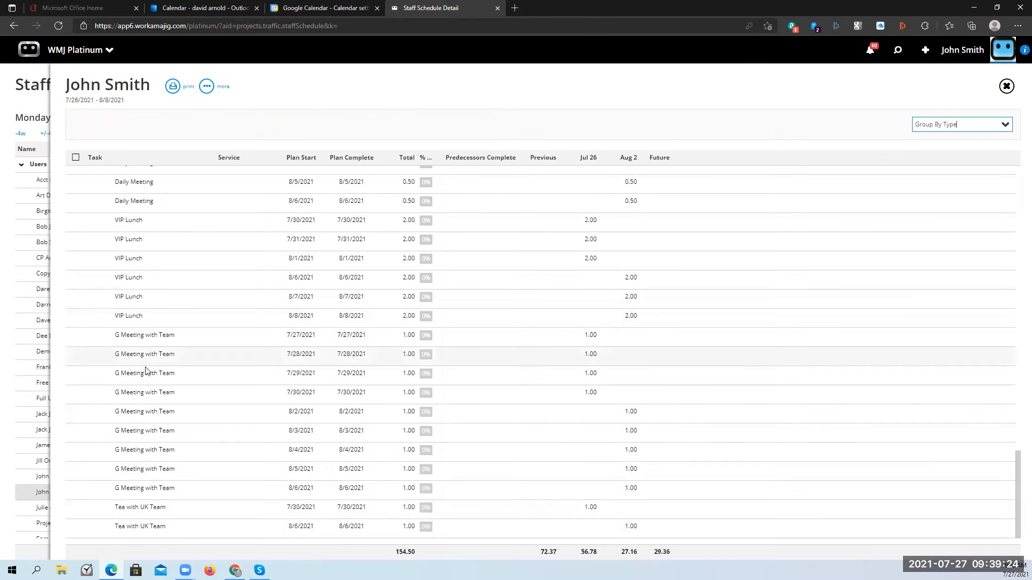
scroll(152, 391, "up", 2)
scroll(152, 391, "up", 8)
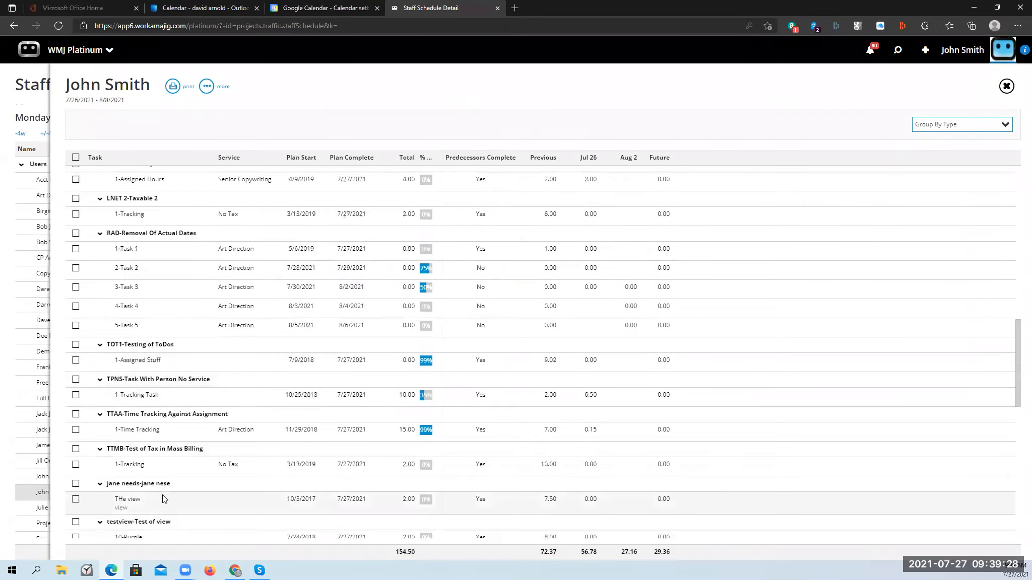
scroll(162, 495, "down", 8)
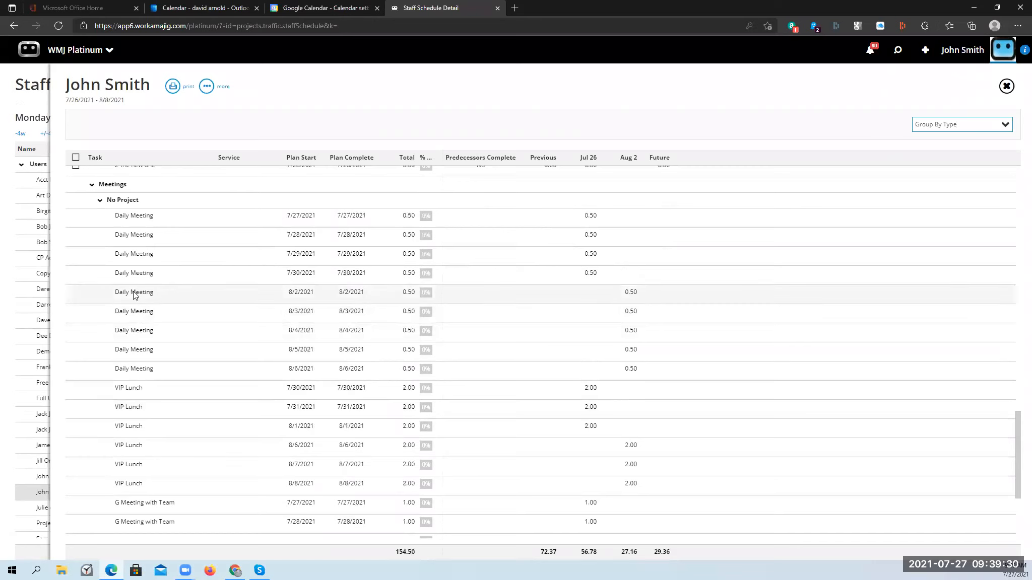
left_click(11, 281)
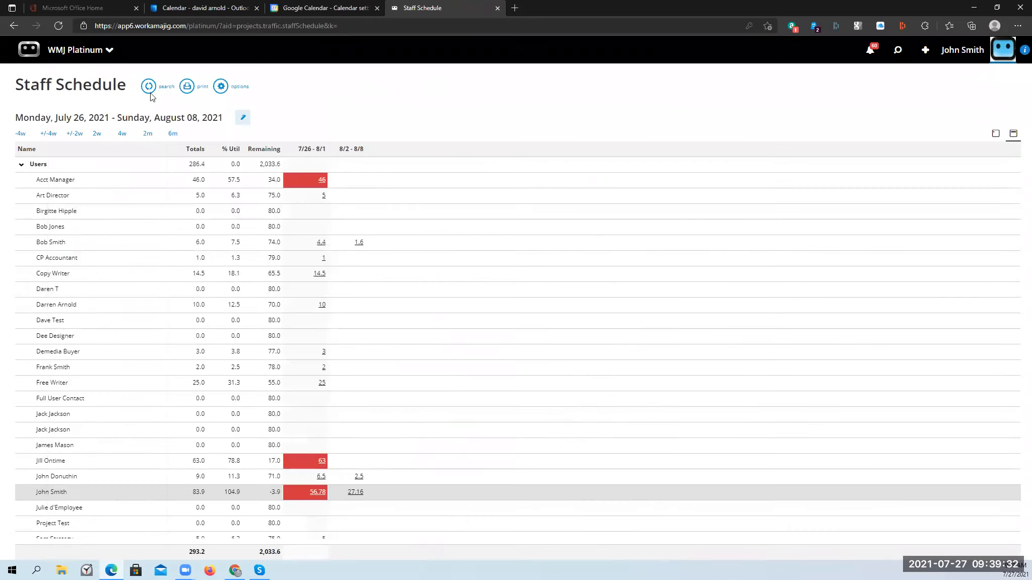
Step: Return to the calendar from the apps for everyone and view the details of the July 29 G Meeting with Team
left_click(76, 50)
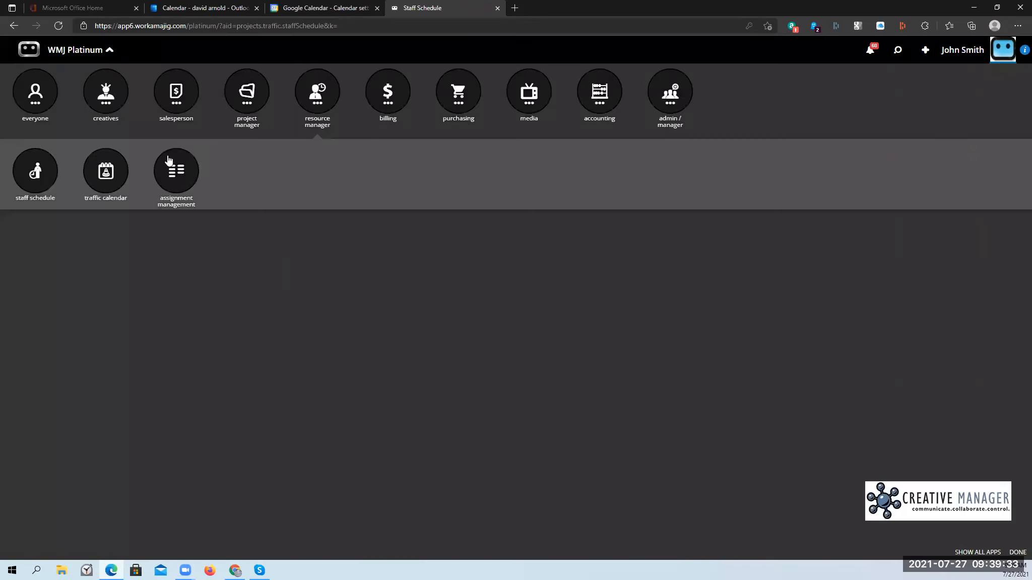
left_click(99, 103)
left_click(36, 97)
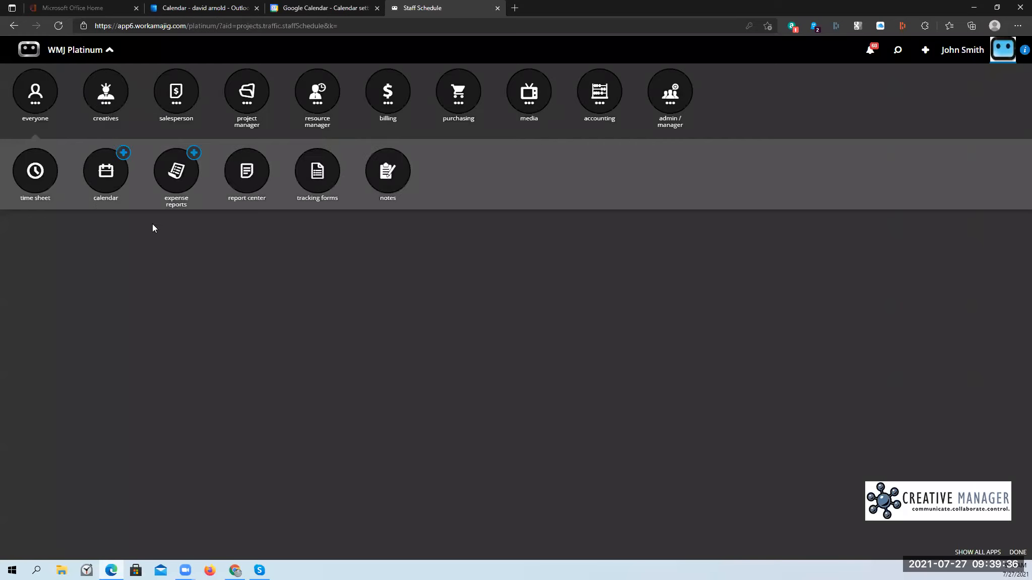
left_click(103, 175)
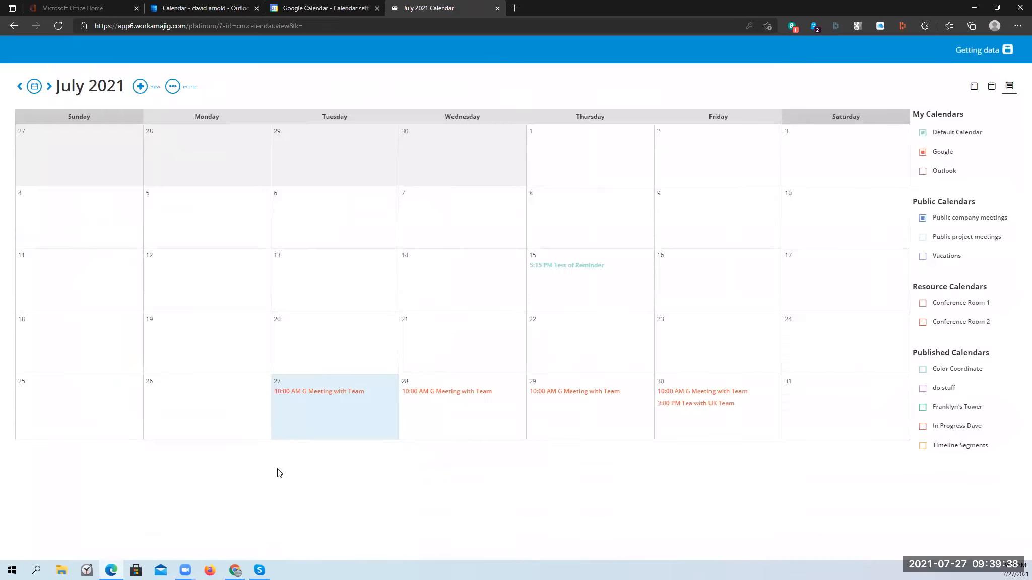
left_click(557, 392)
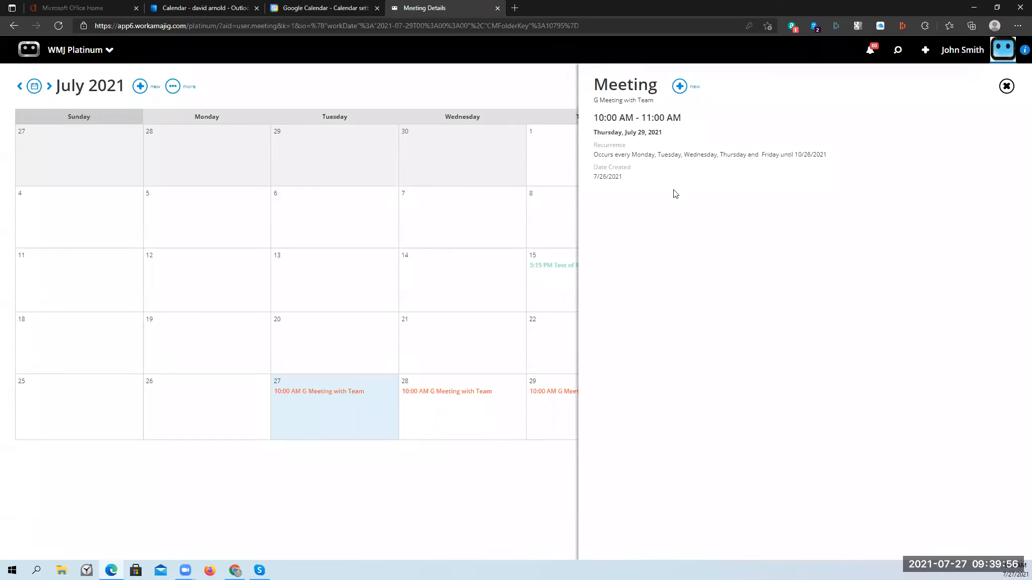
left_click(460, 85)
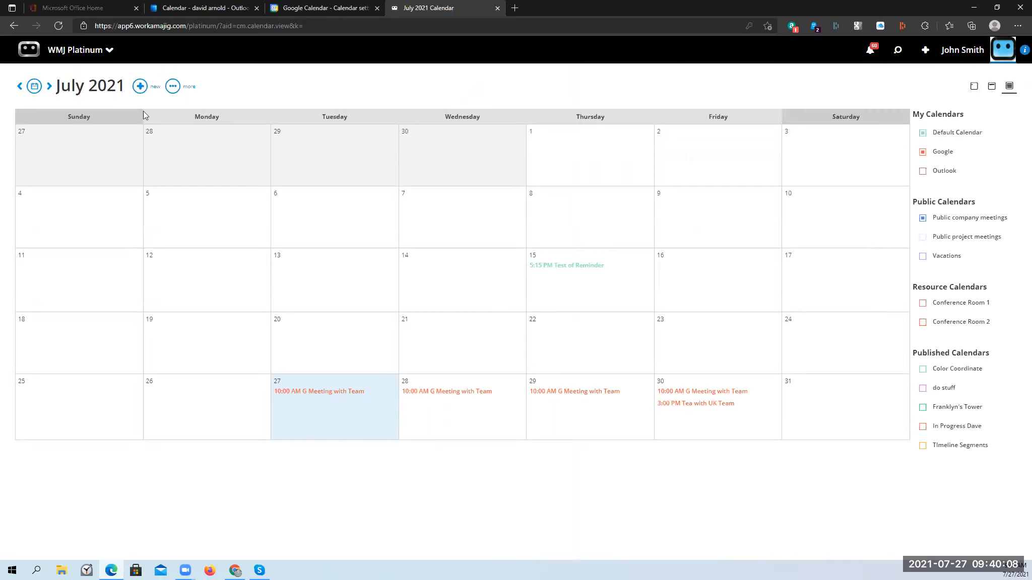
Step: Open the project --0060 abdc - Brand Identity, view the calendar sharing URL in its schedule settings, and return to the projects list
left_click(110, 50)
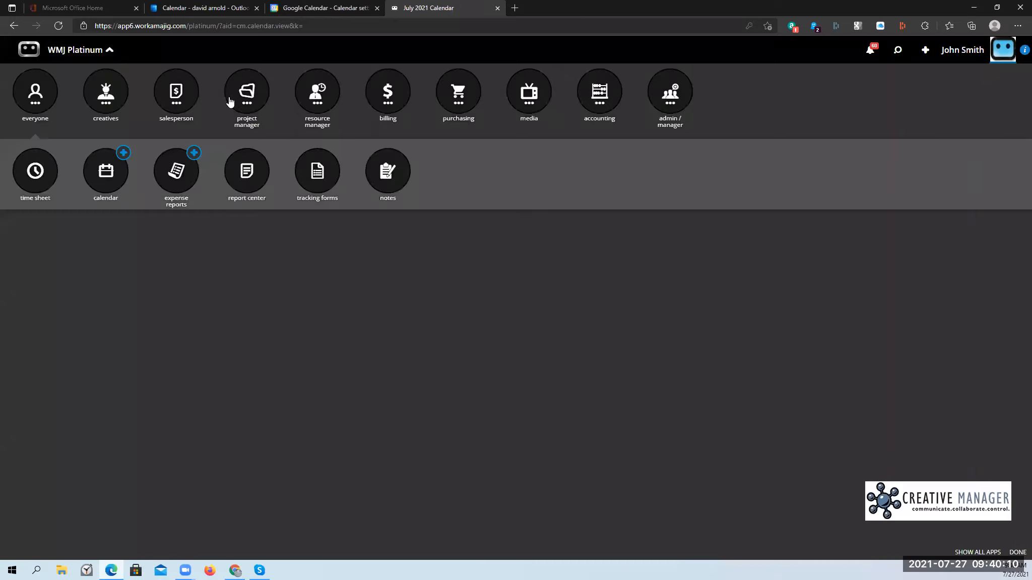
left_click(245, 101)
left_click(245, 181)
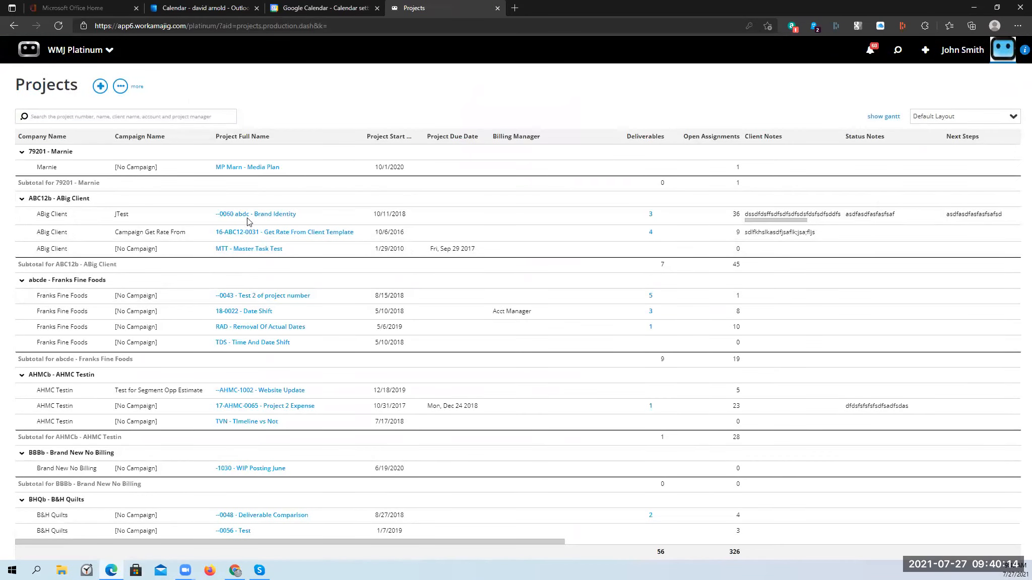
left_click(248, 216)
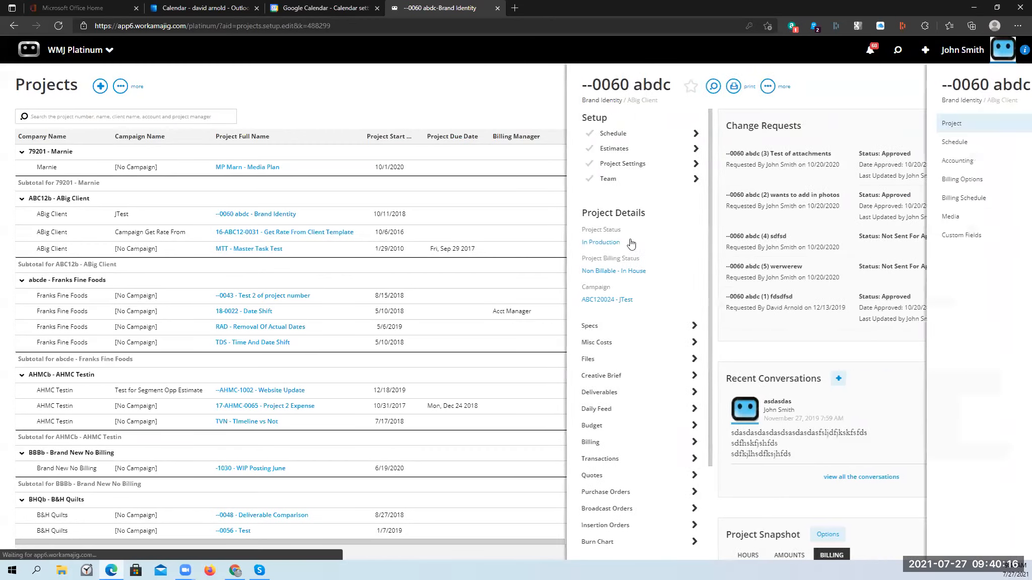
left_click(641, 144)
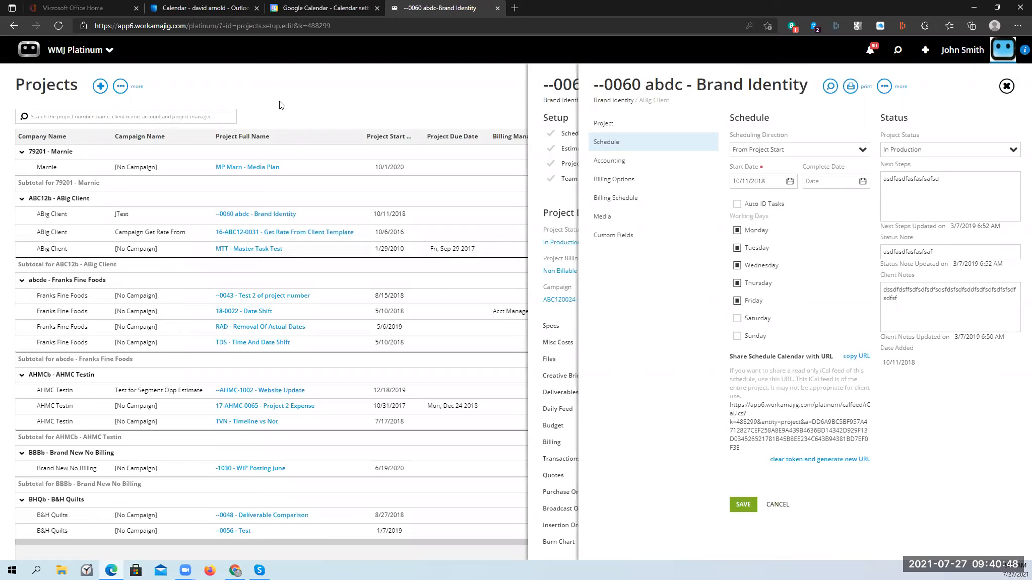
left_click(347, 89)
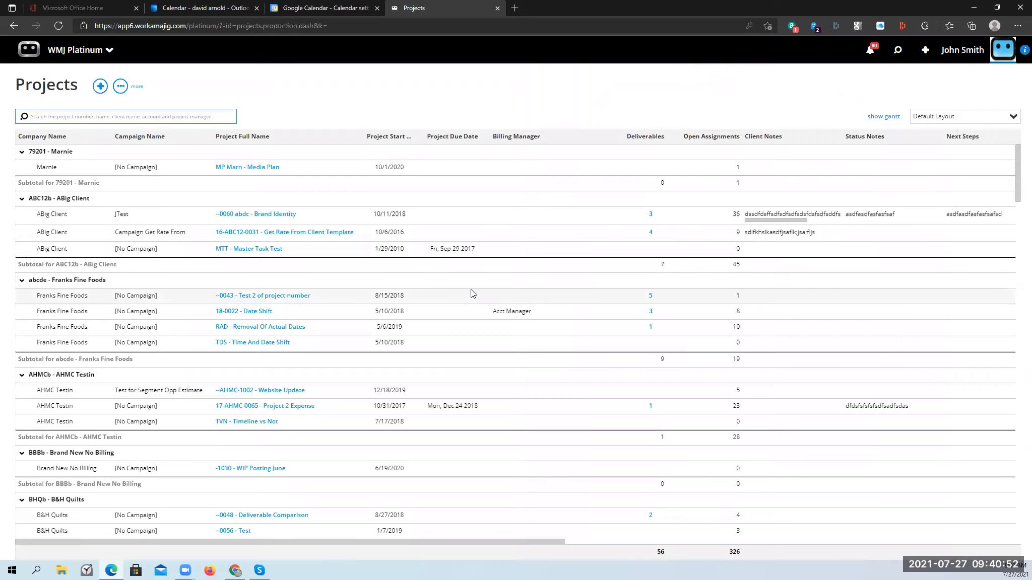
Step: Go from the projects list back to the calendar in the apps for everyone
left_click(77, 60)
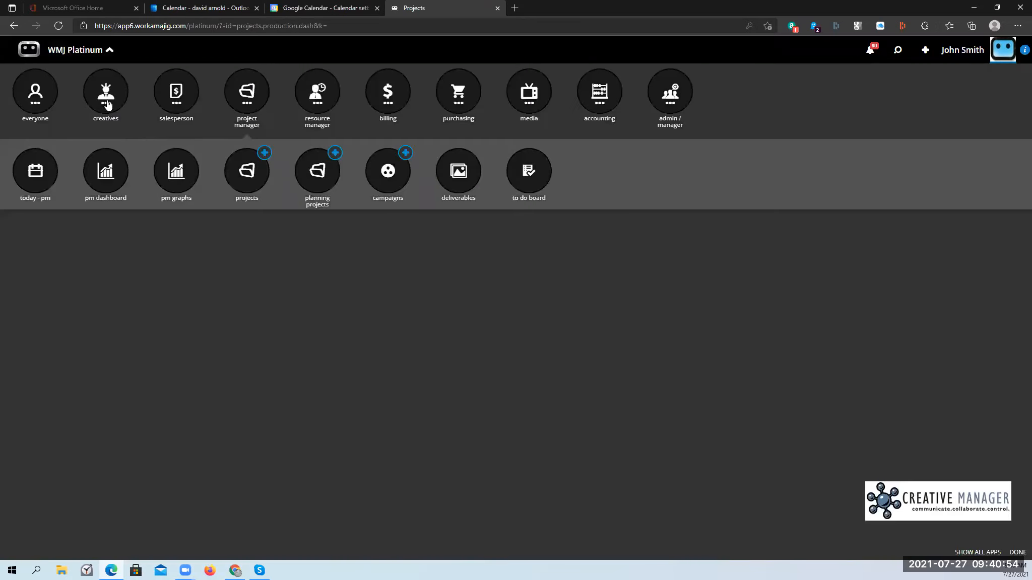
left_click(31, 91)
left_click(114, 202)
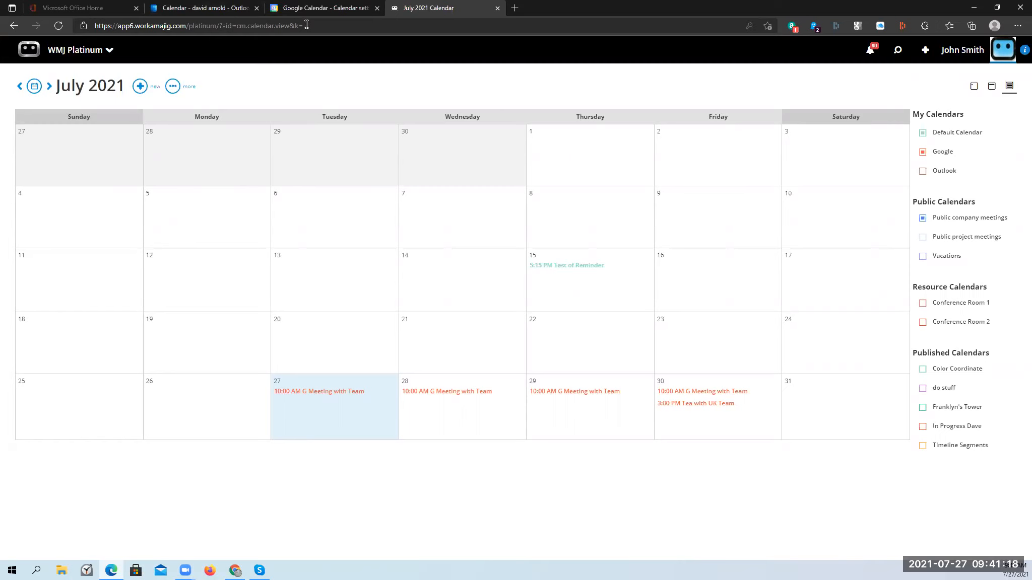
Step: Switch to Google Calendar and examine the Holidays in United States calendar's settings, including its public iCal address
left_click(323, 7)
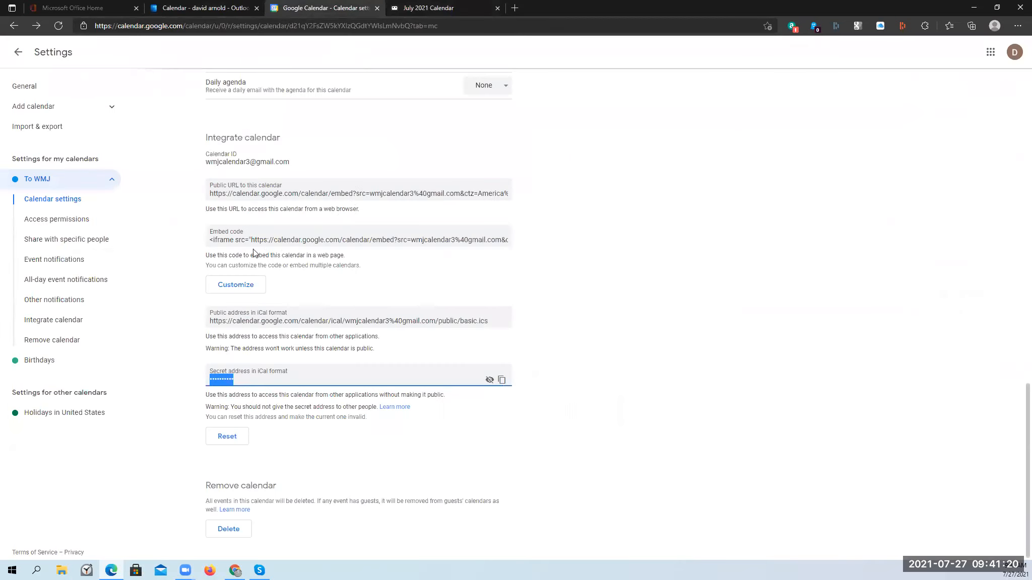
left_click(18, 52)
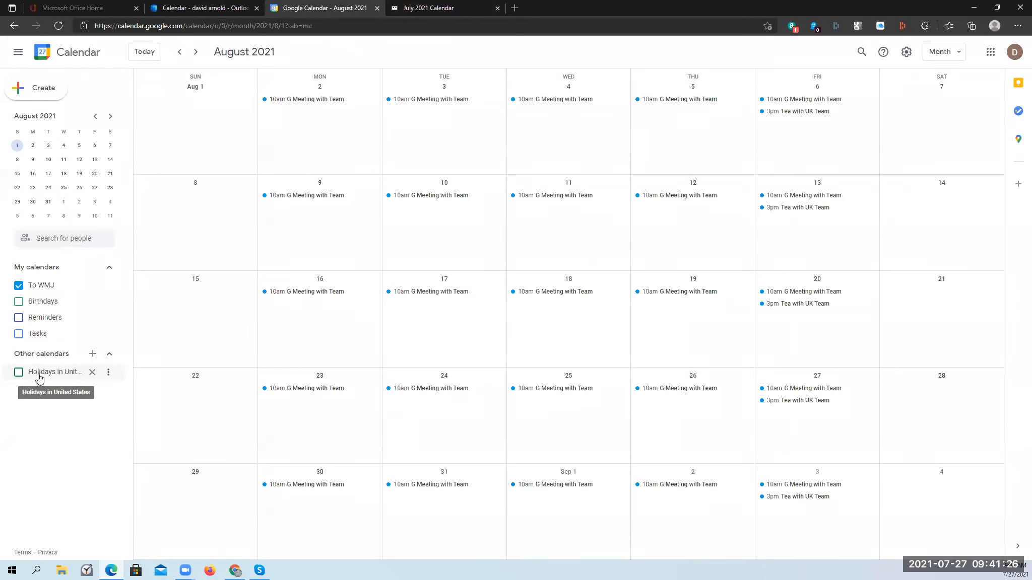
left_click(109, 373)
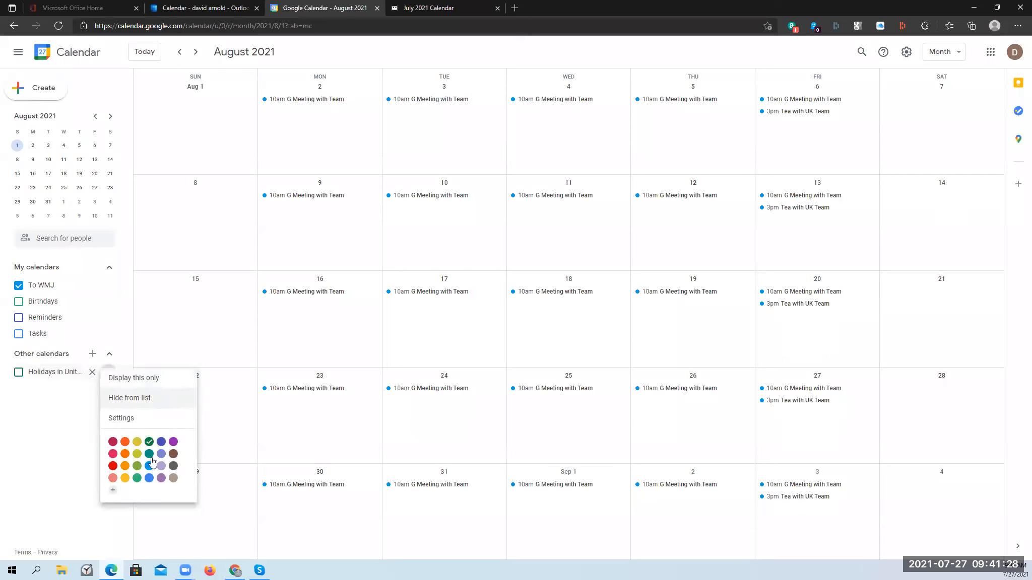
left_click(134, 427)
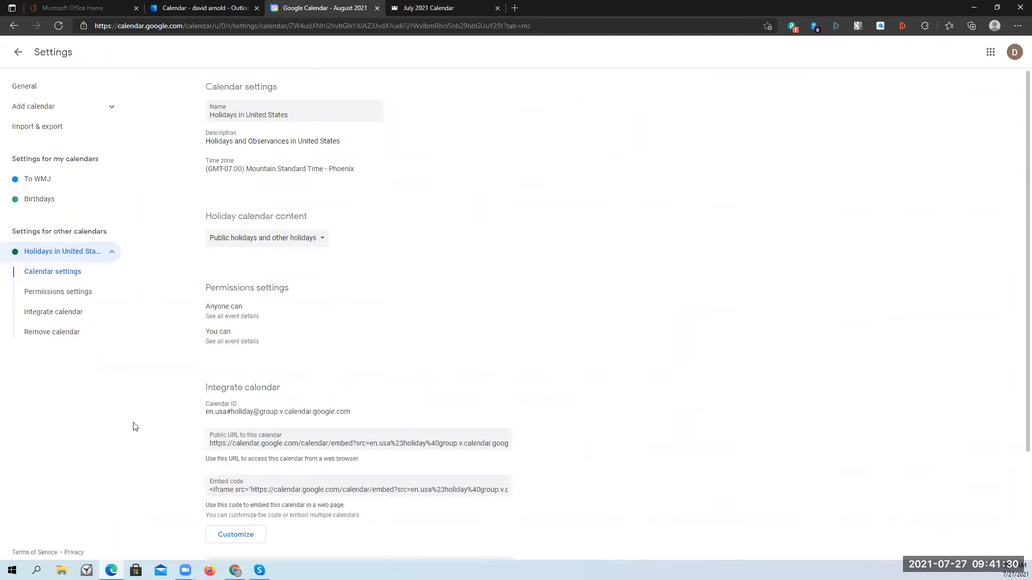
scroll(283, 417, "down", 3)
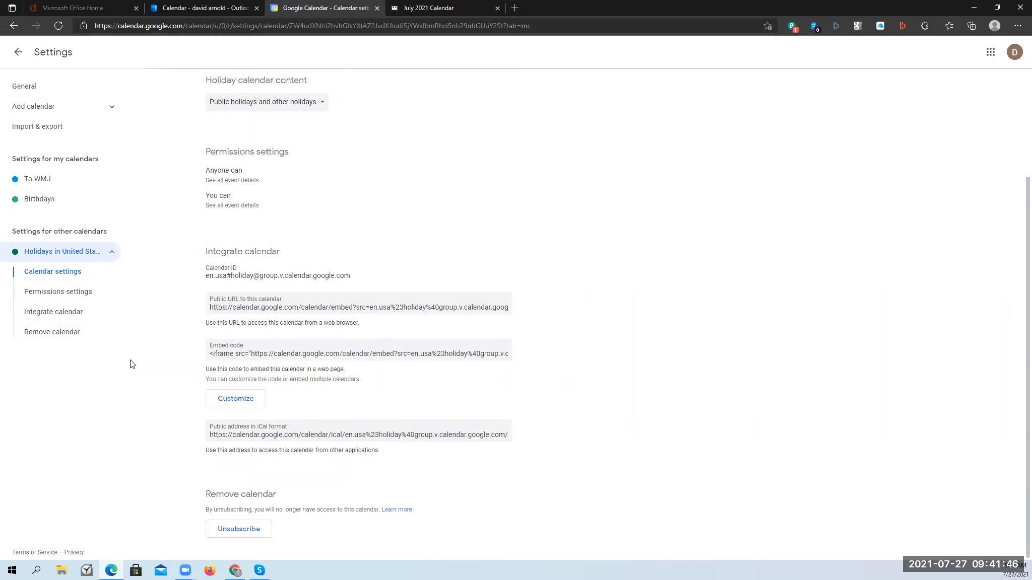
scroll(130, 364, "up", 2)
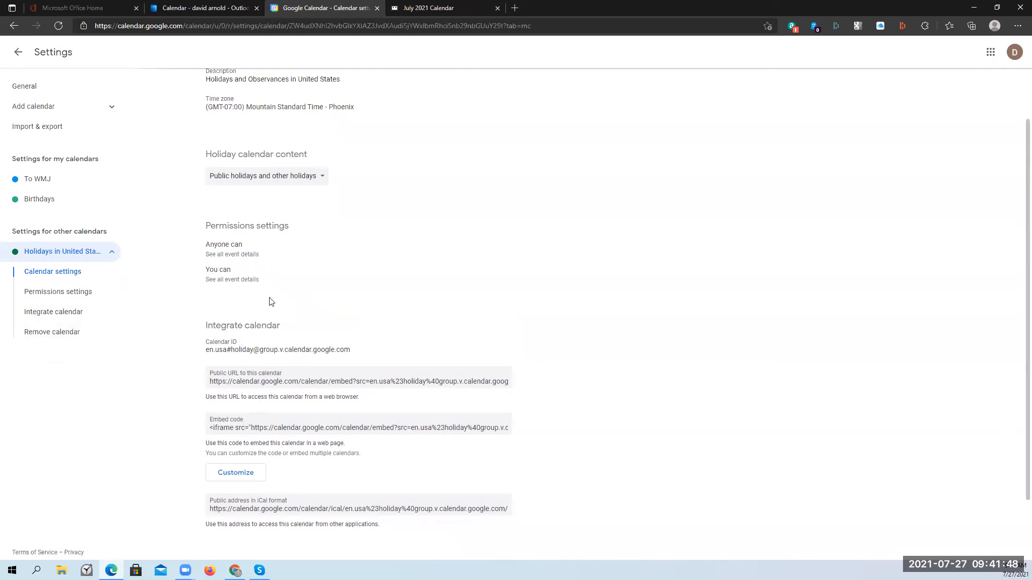
scroll(264, 289, "up", 1)
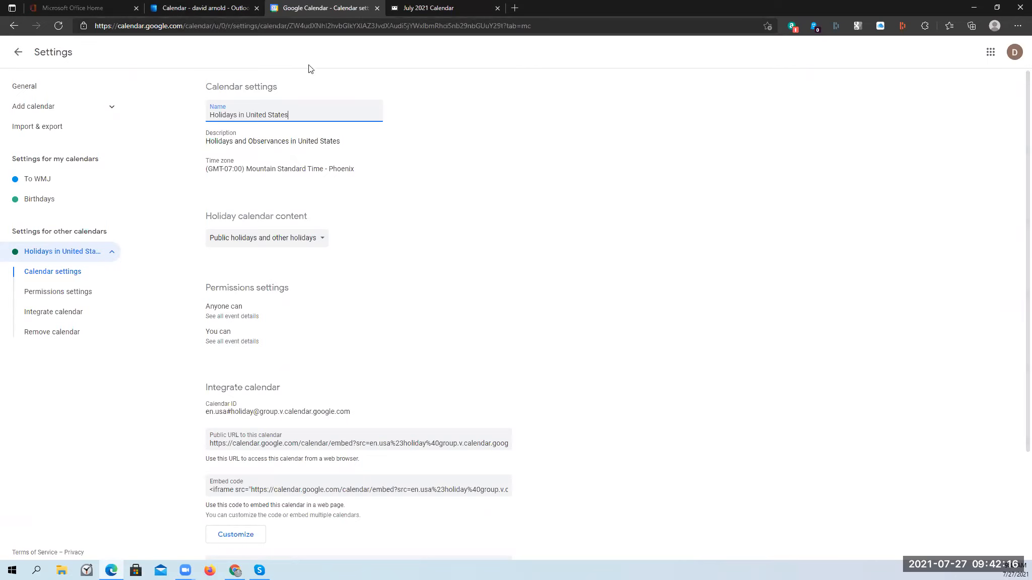
Step: Switch back to Workamajig, open the calendar's display options and hide the Default Calendar
left_click(427, 9)
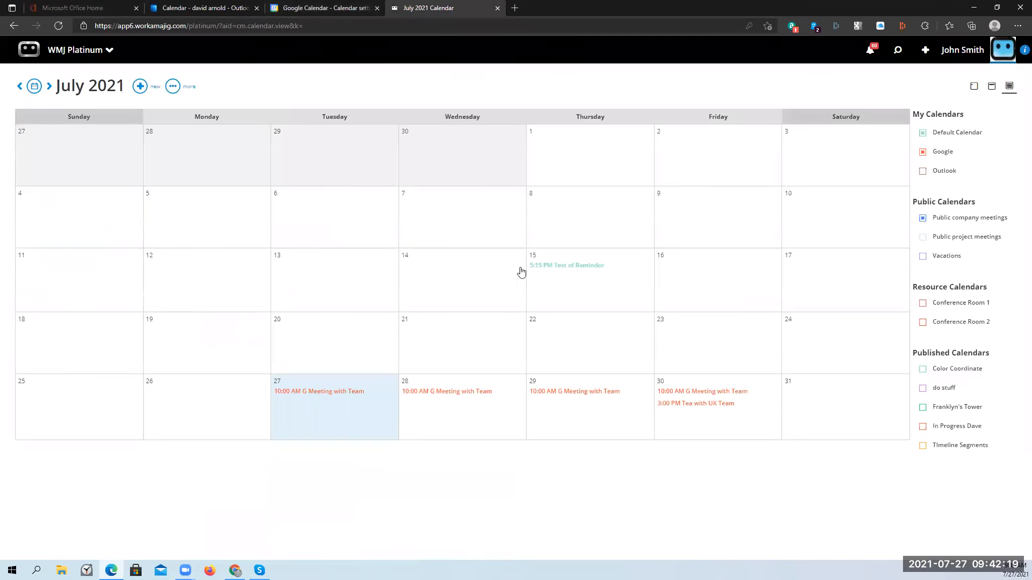
left_click(173, 86)
left_click(147, 143)
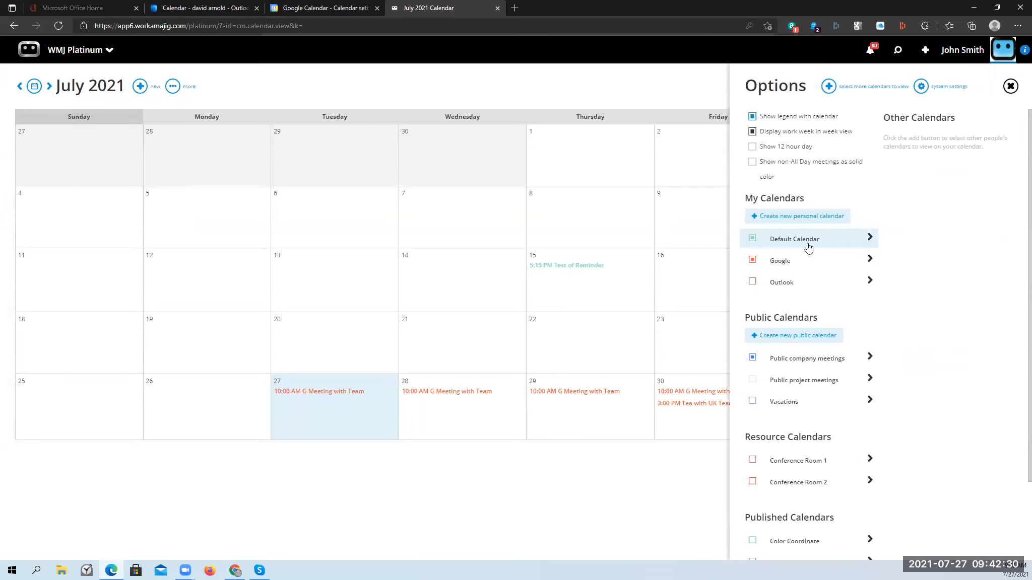
left_click(753, 239)
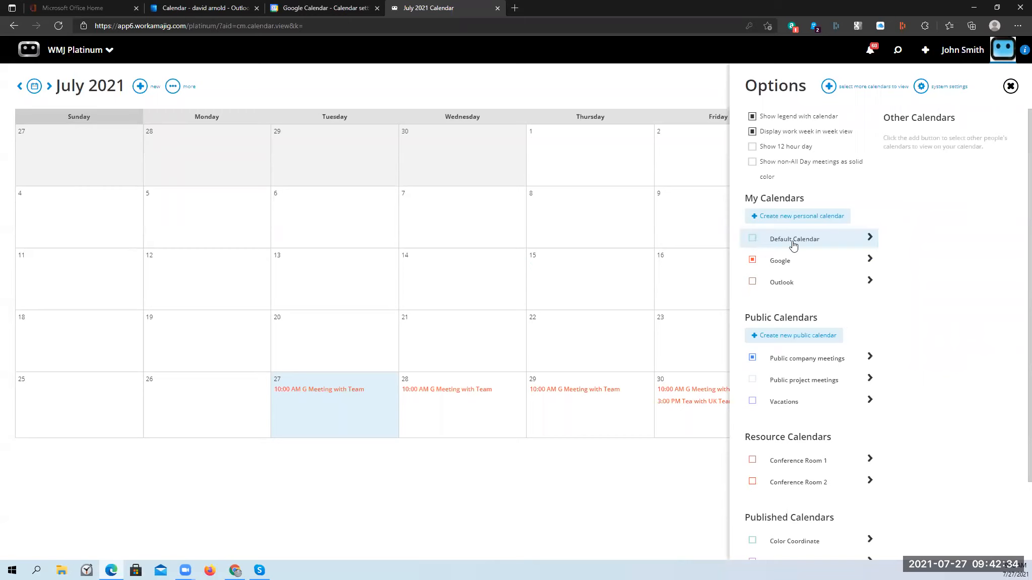
Step: View the Google calendar's subscription settings, open the Default Calendar's settings and copy its iCal sharing URL
left_click(791, 262)
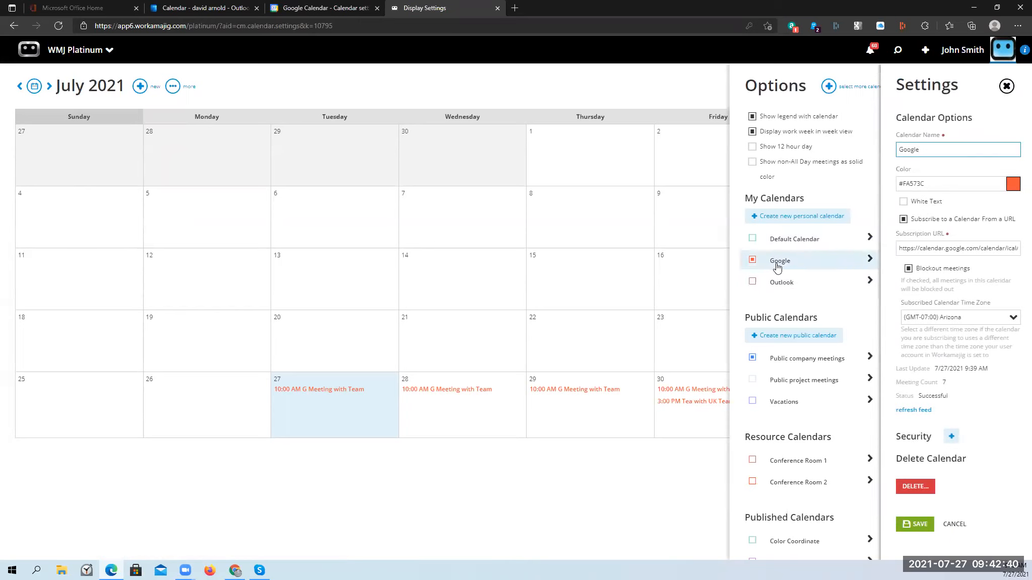
left_click(782, 246)
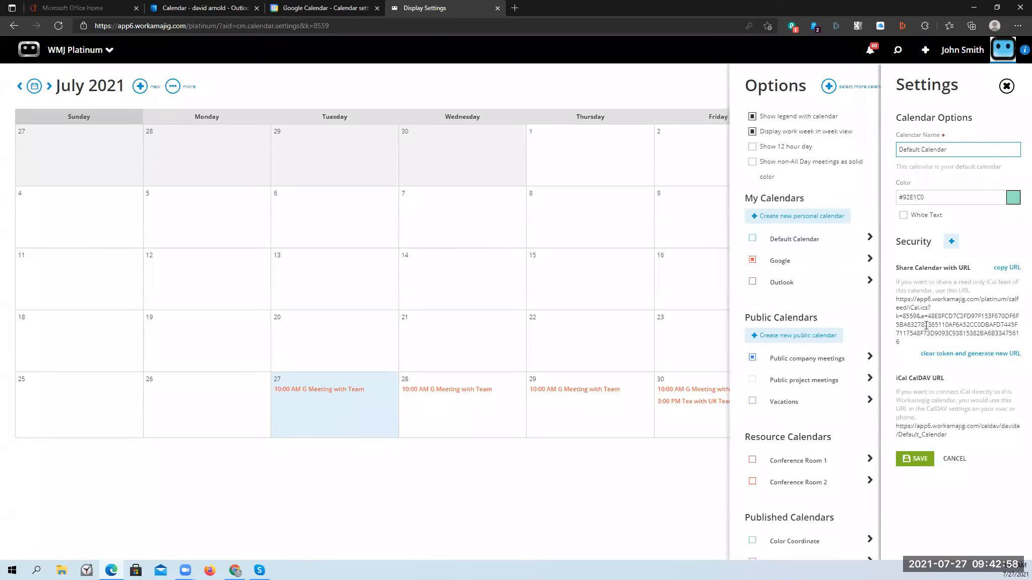
left_click(1013, 269)
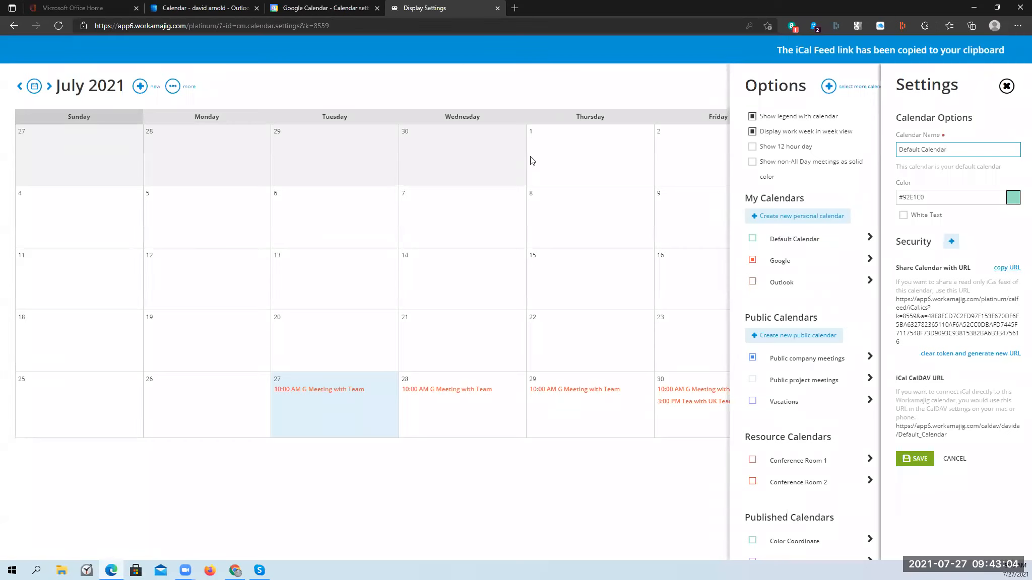
Step: Switch to Google Calendar and add another calendar from URL, using the copied Workamajig iCal sharing URL with its access token
left_click(353, 10)
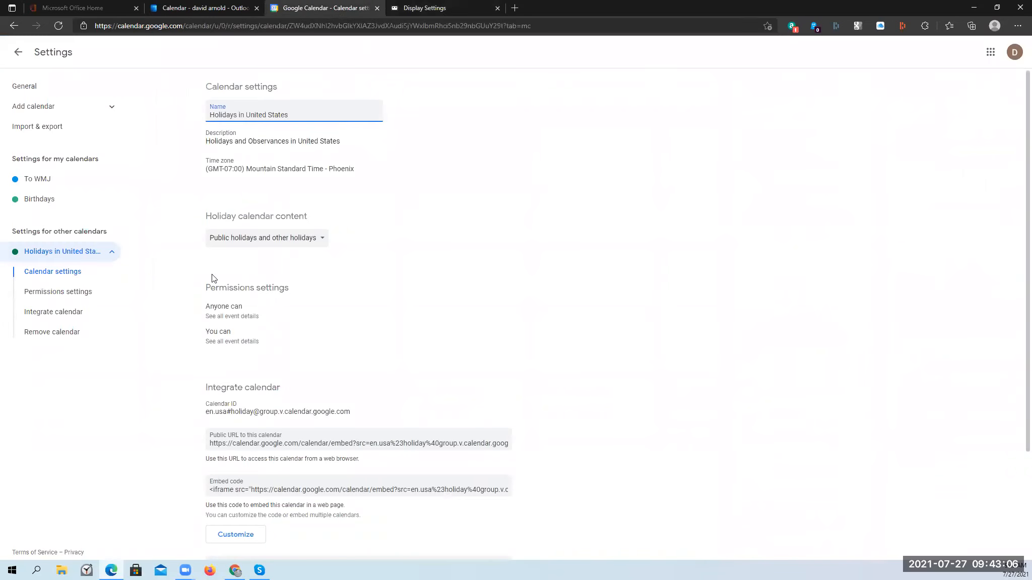
left_click(18, 52)
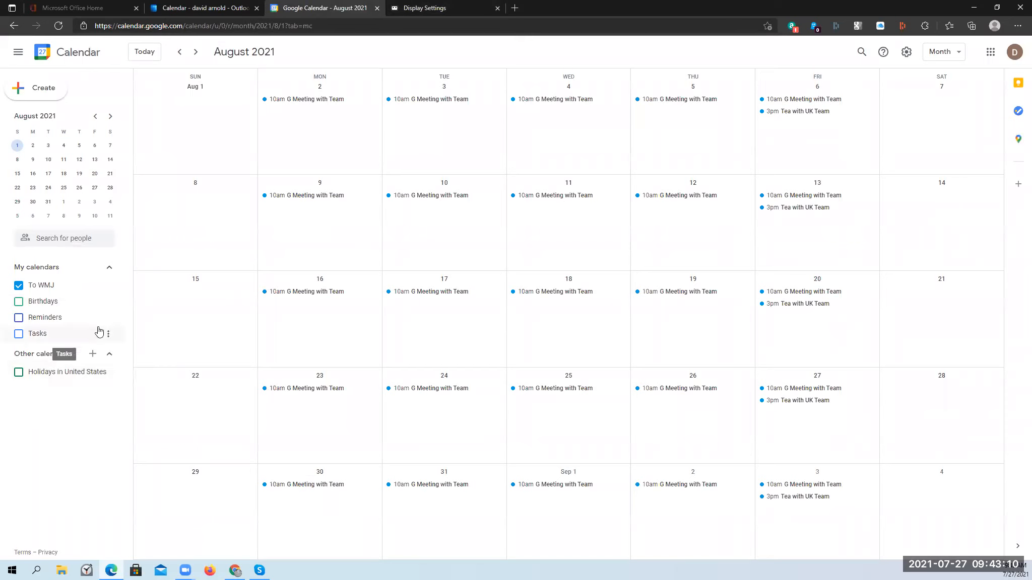
left_click(91, 355)
left_click(112, 419)
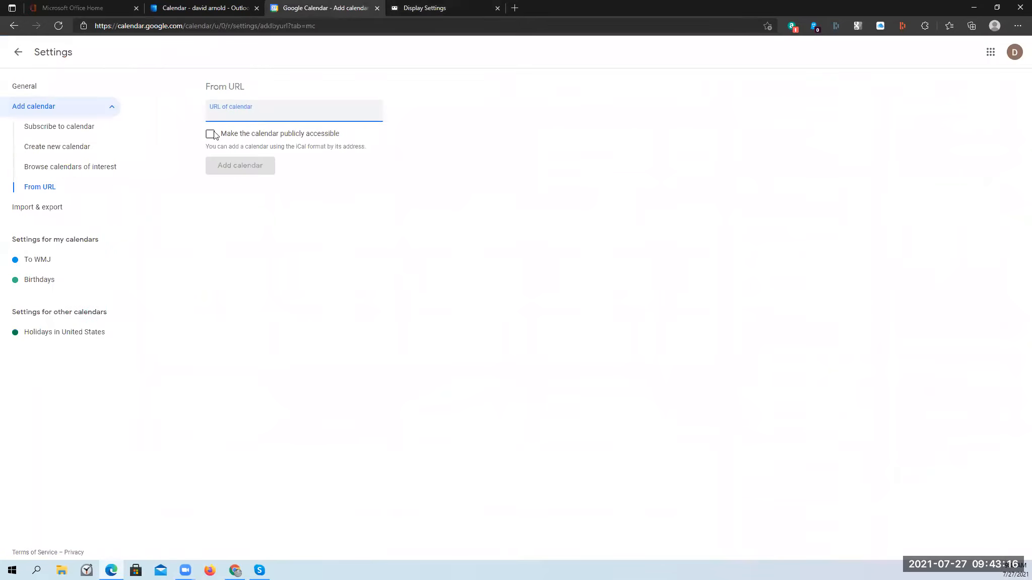
key("ctrl+v")
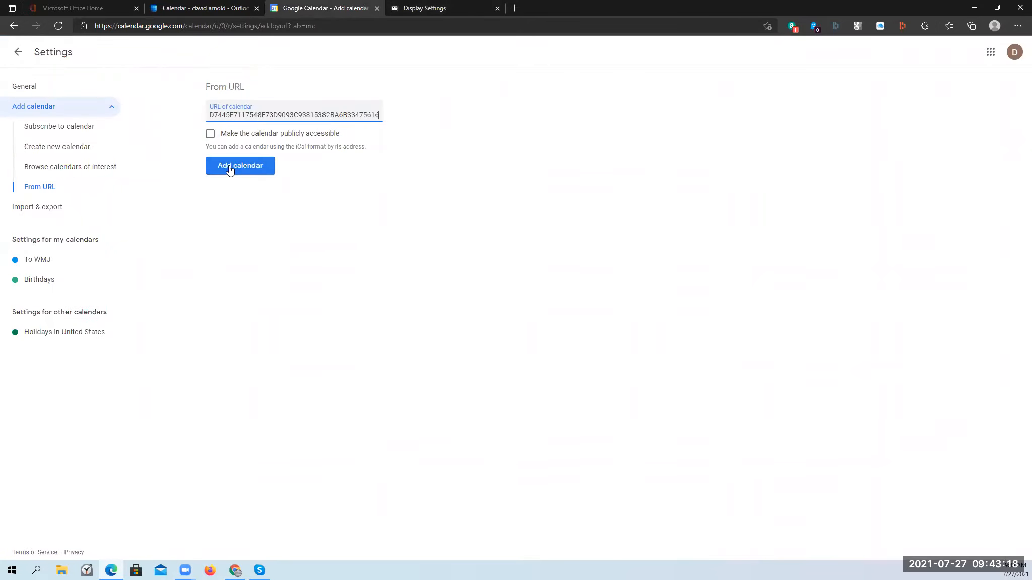
left_click(229, 169)
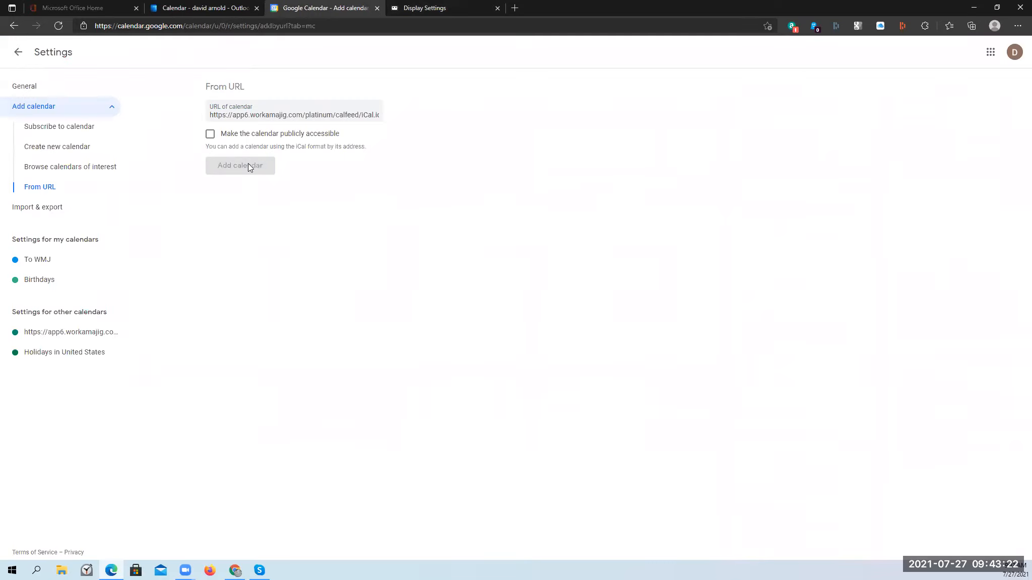
Step: View the settings of the newly added Workamajig calendar and the details of its Test of Reminder event on July 15, 2021
left_click(63, 334)
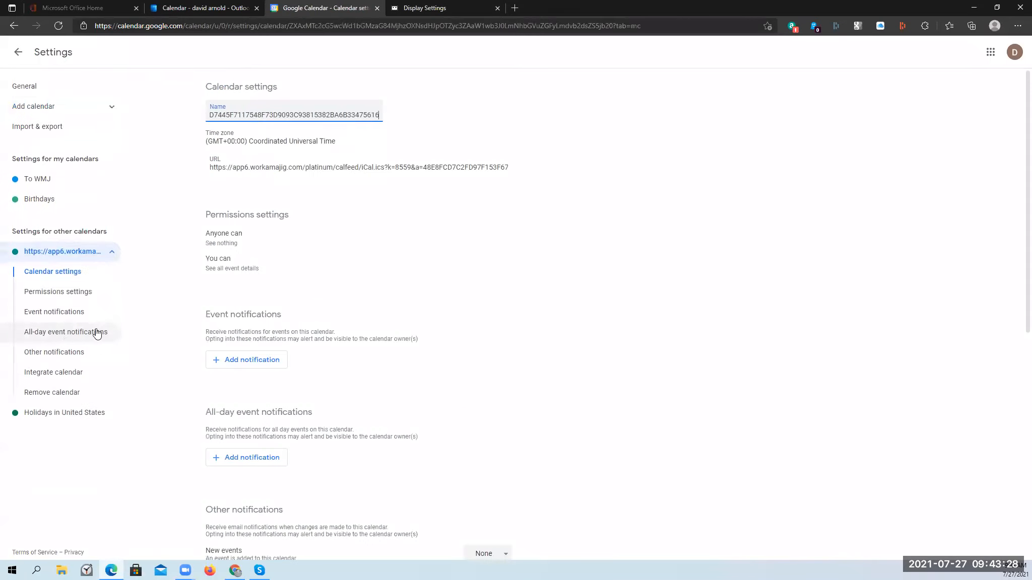
left_click(19, 52)
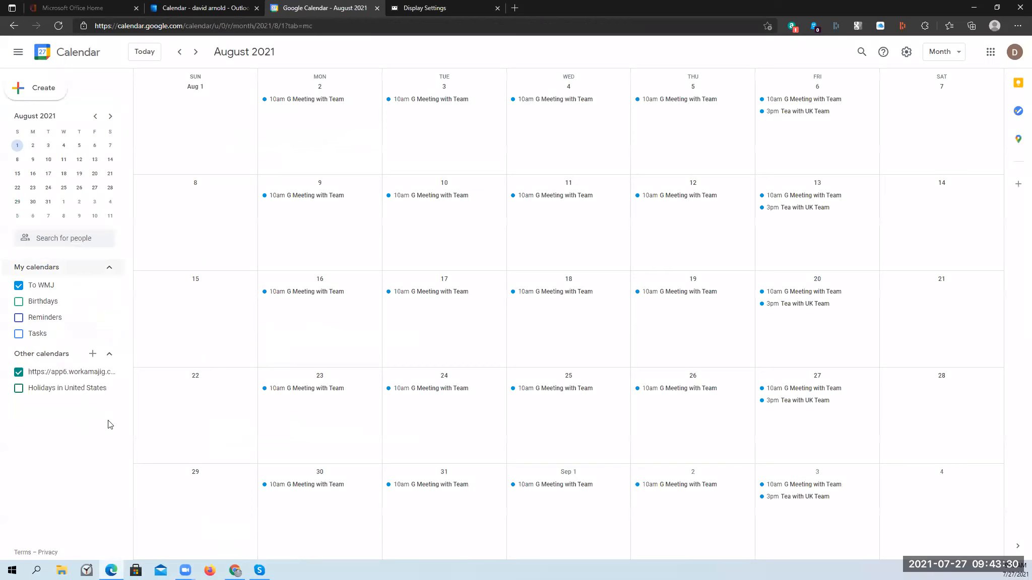
scroll(271, 371, "up", 1)
scroll(271, 372, "down", 1)
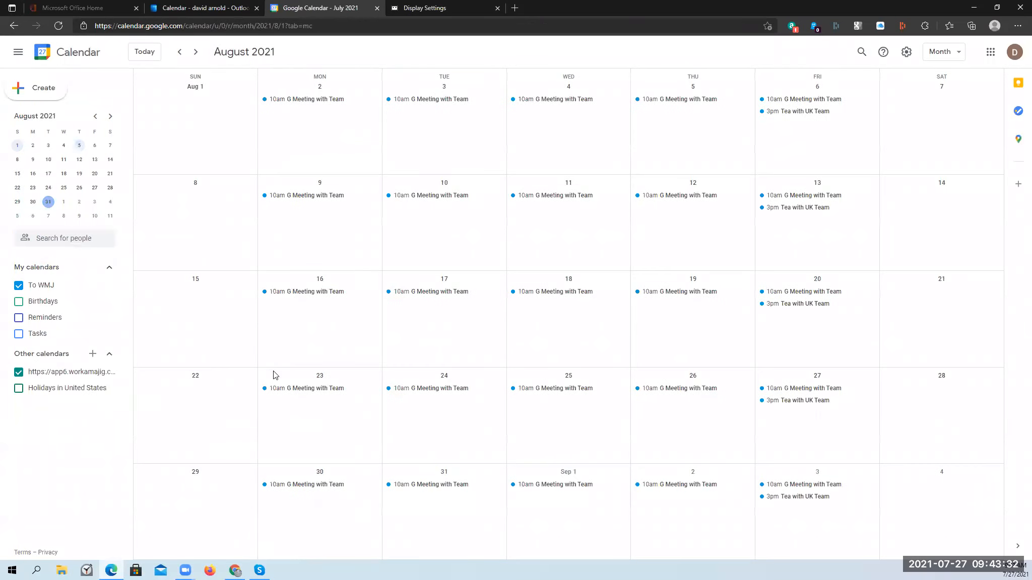
scroll(273, 374, "up", 1)
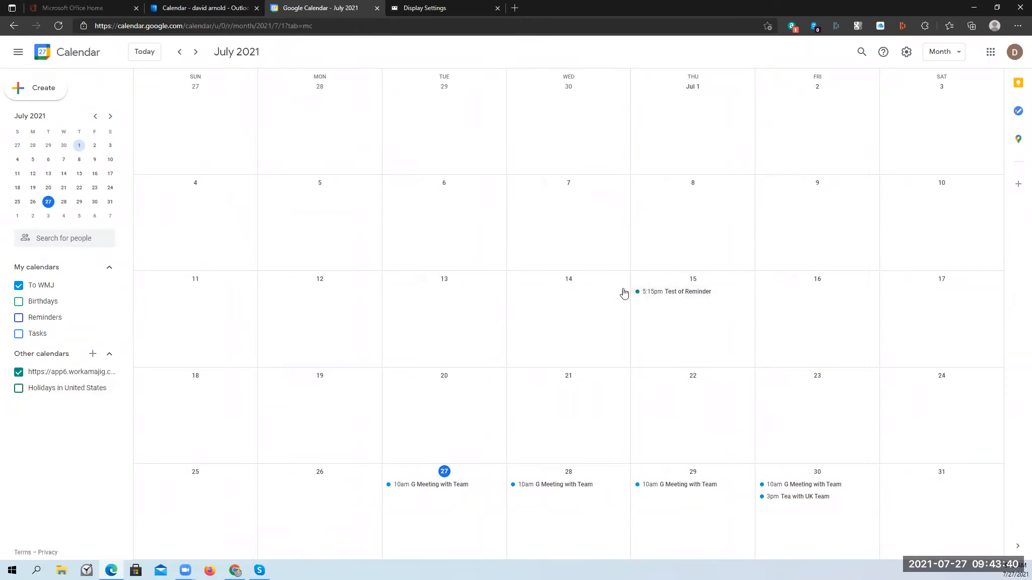
left_click(660, 301)
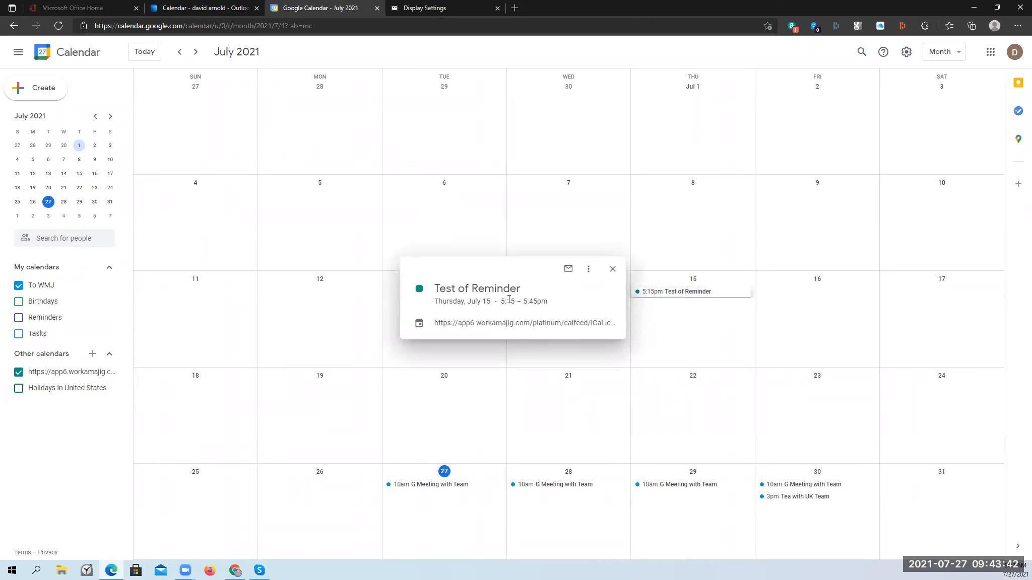
left_click(612, 269)
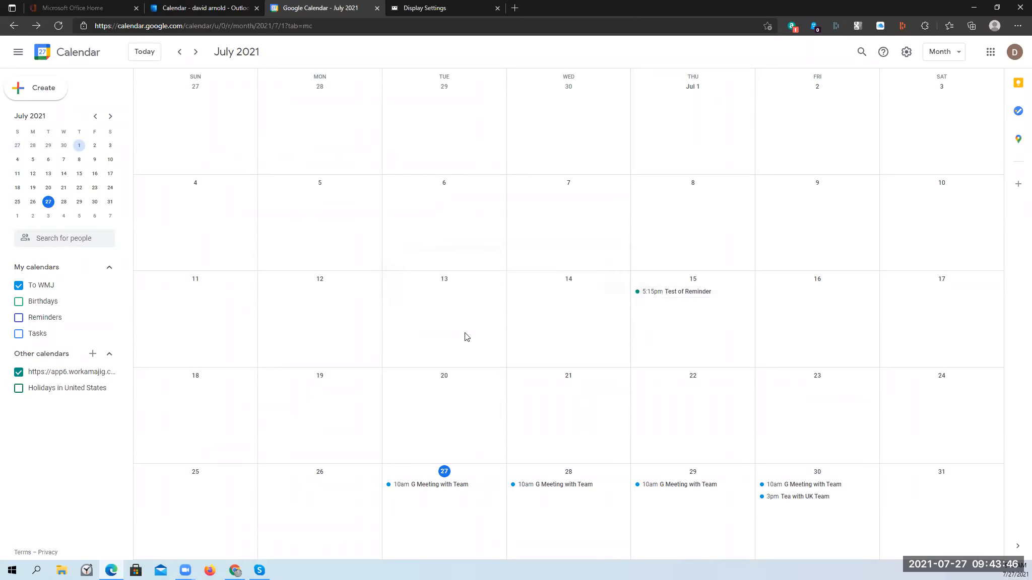
Step: Switch to the Outlook calendar and view the Subscribe from web option for adding a calendar, closing it without importing anything
left_click(213, 9)
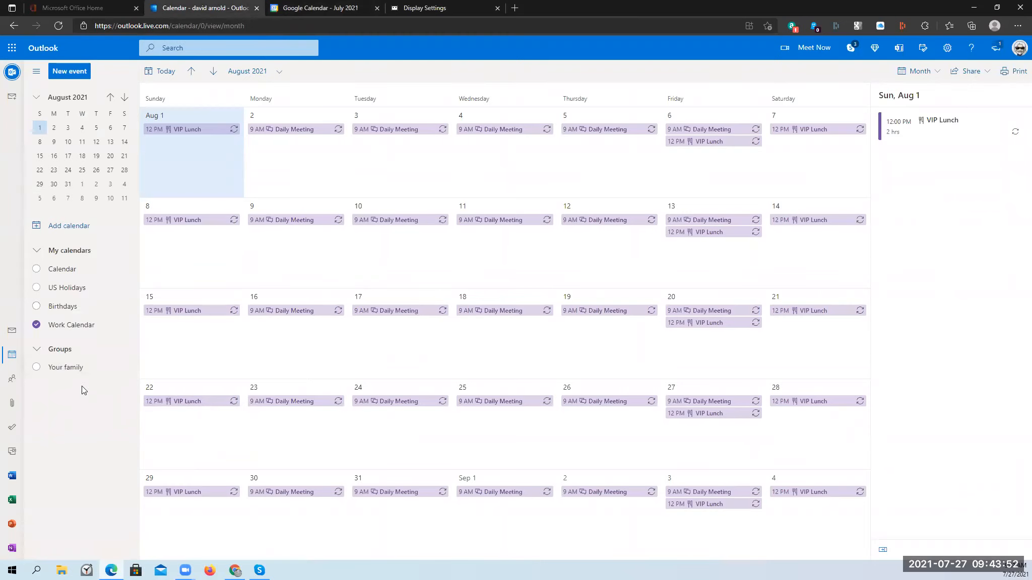
left_click(70, 227)
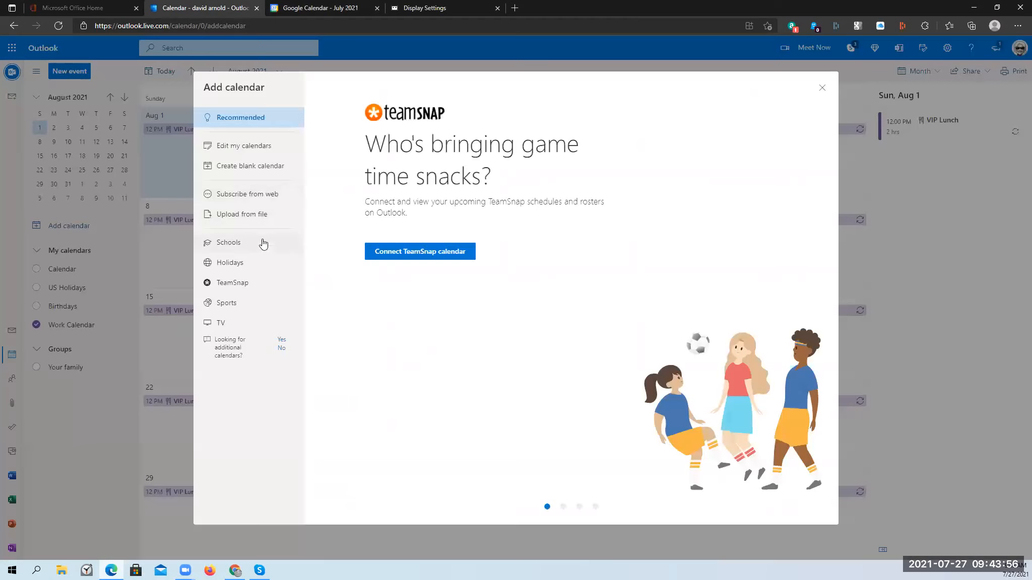
left_click(250, 196)
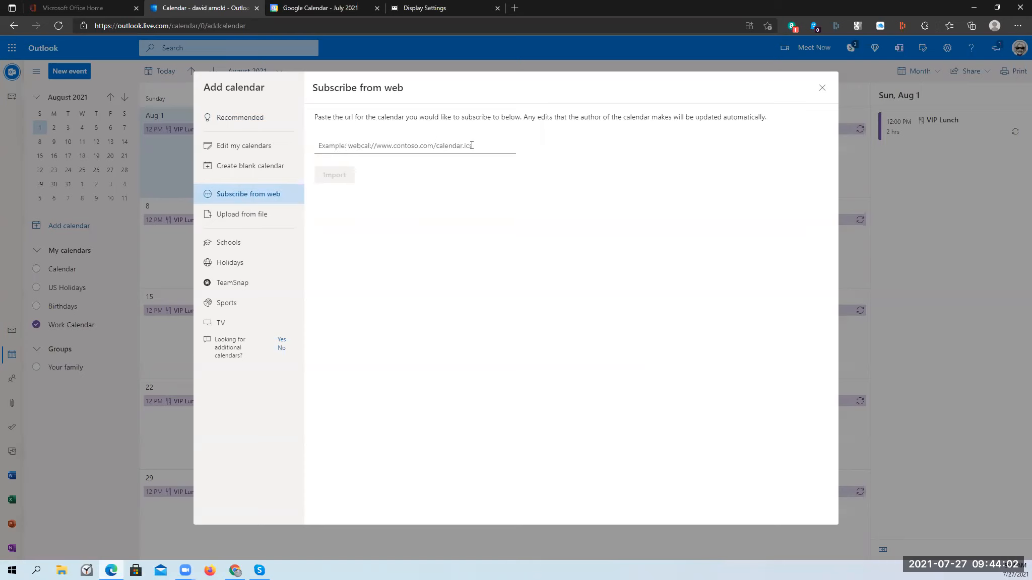
left_click(822, 89)
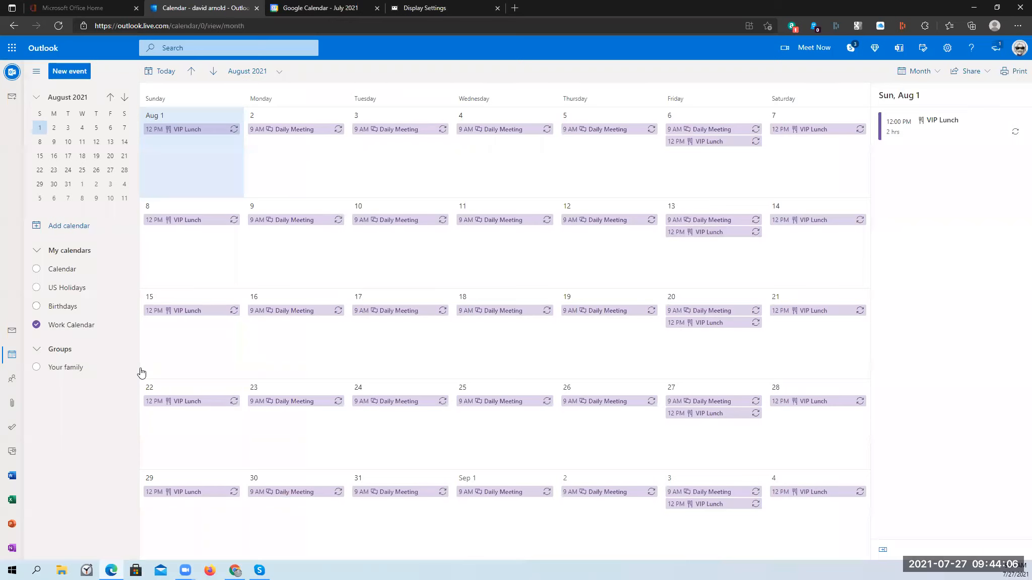